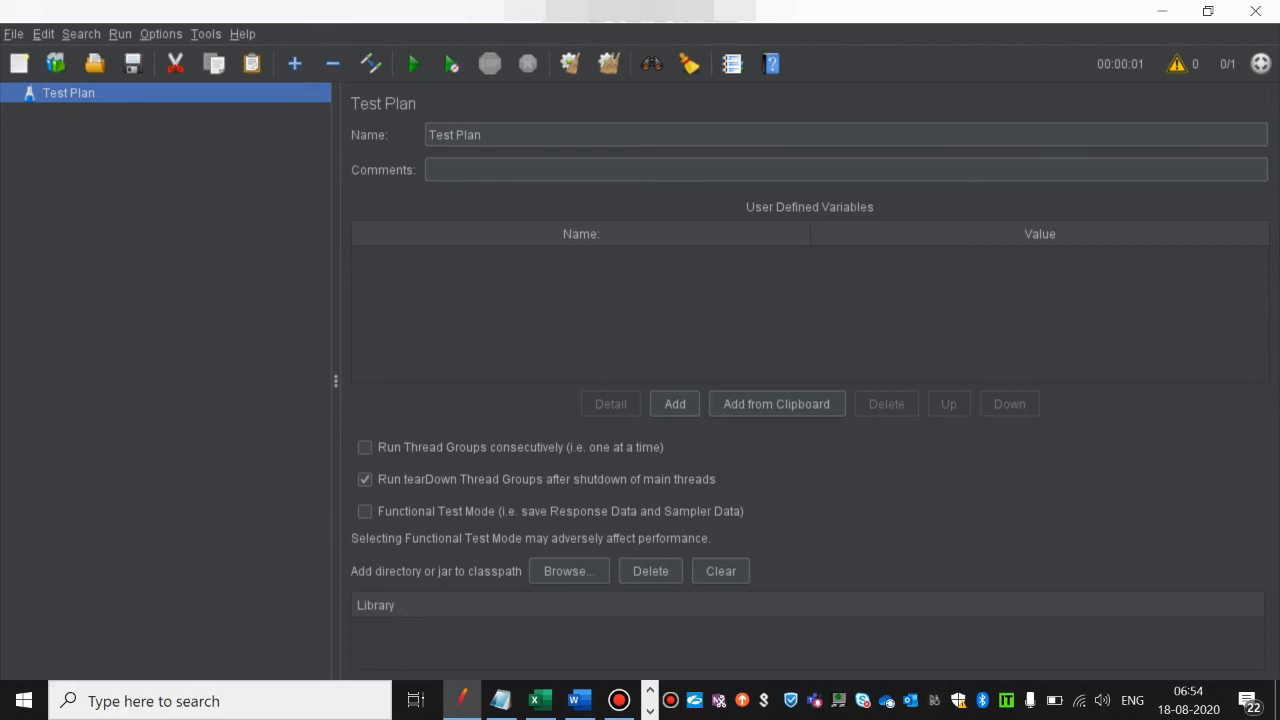
Step: Switch to Postman and open the bearer token for editing in the calendarList request's authorization settings
click(650, 711)
click(467, 700)
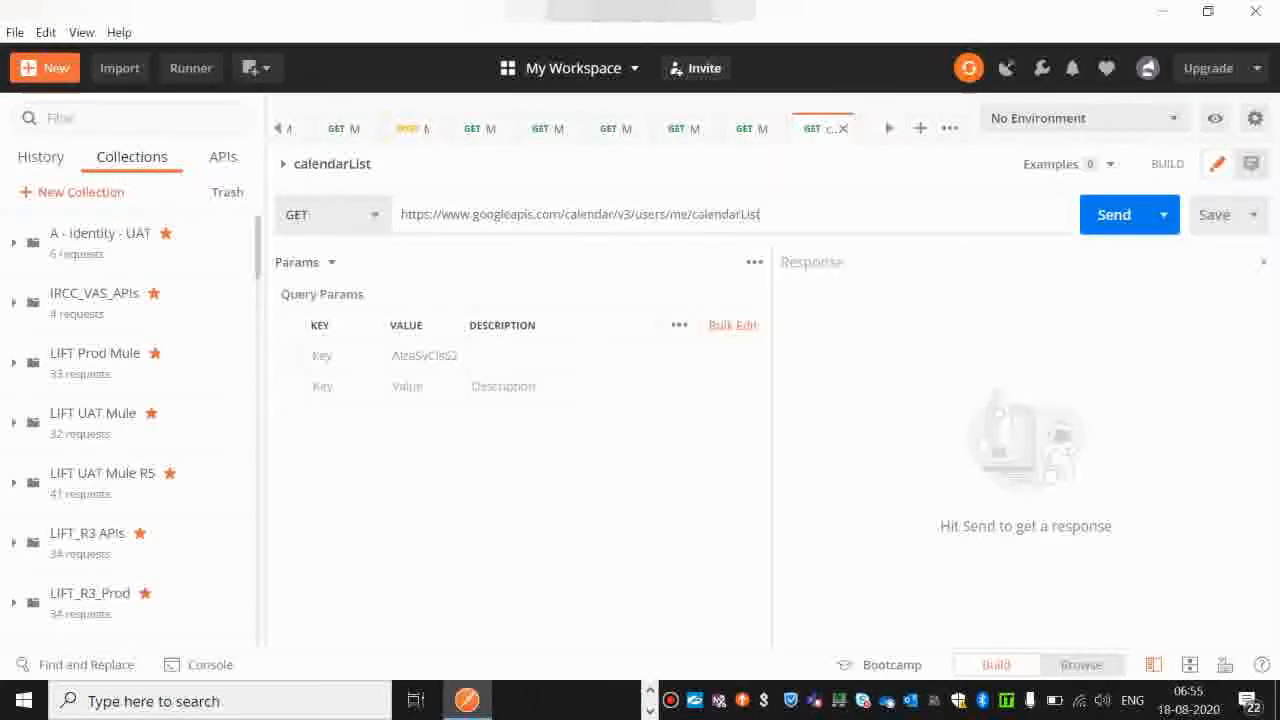
click(300, 262)
click(317, 328)
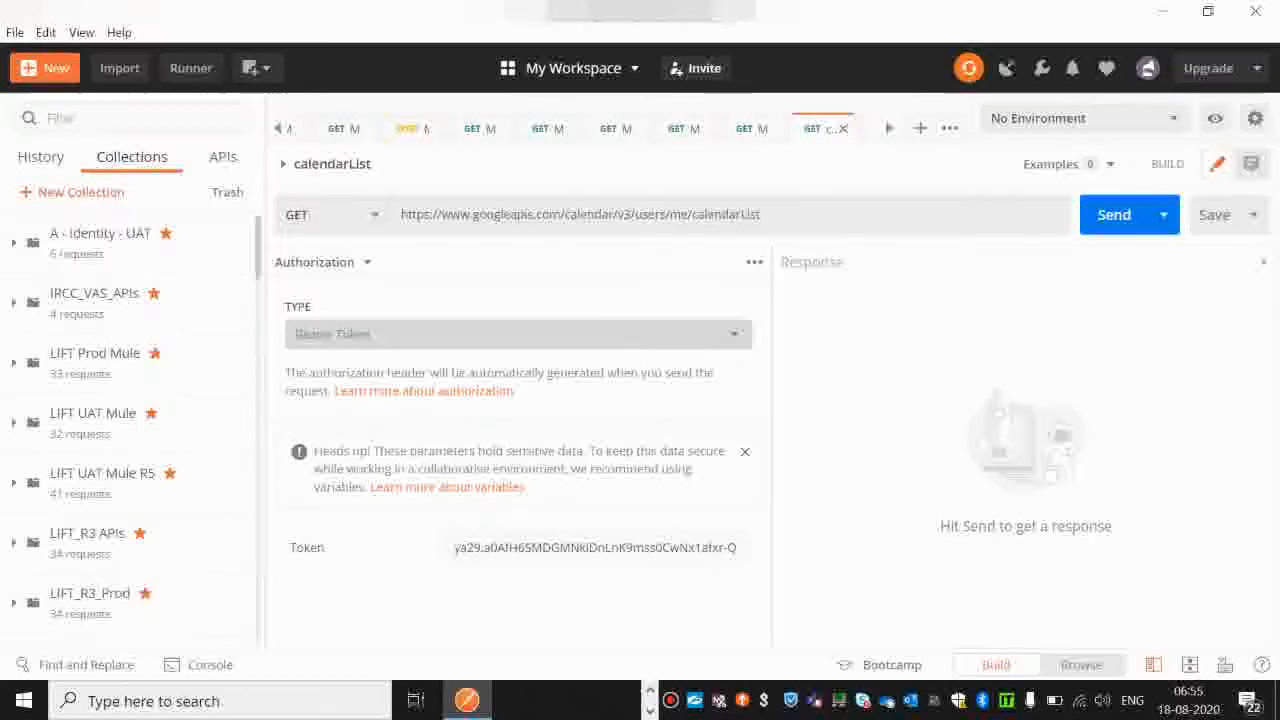
double_click(543, 548)
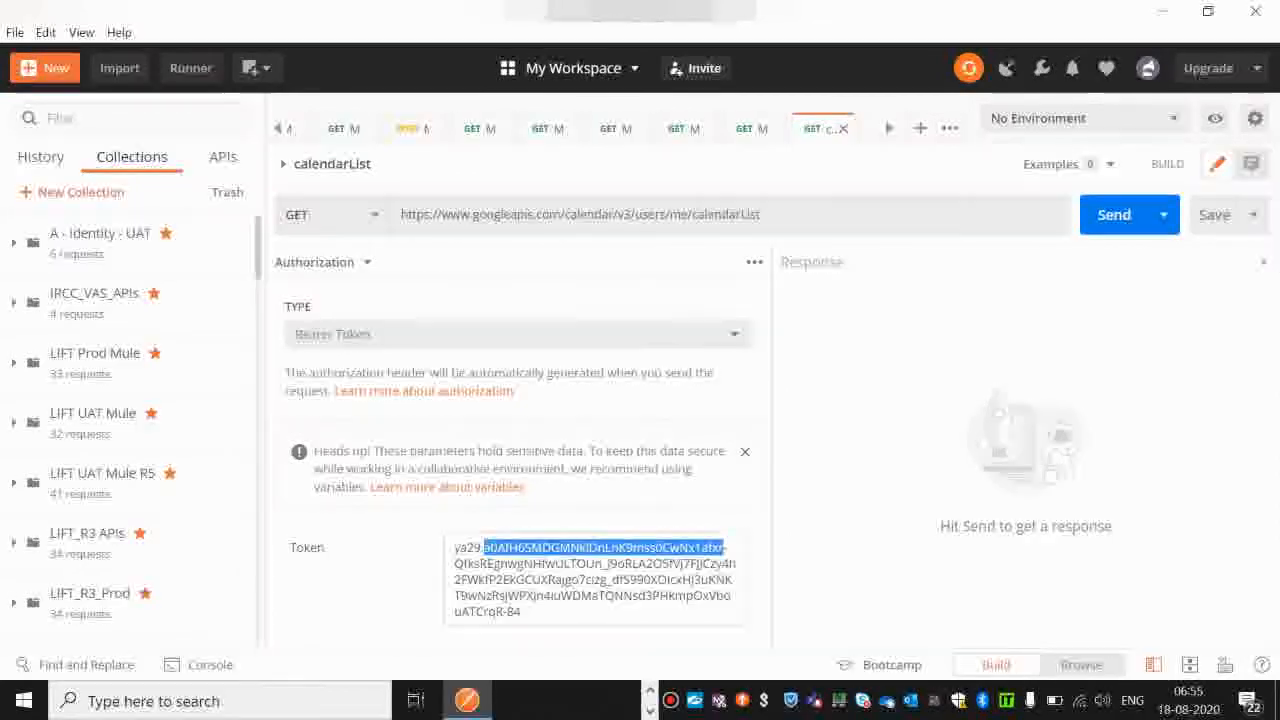
click(543, 596)
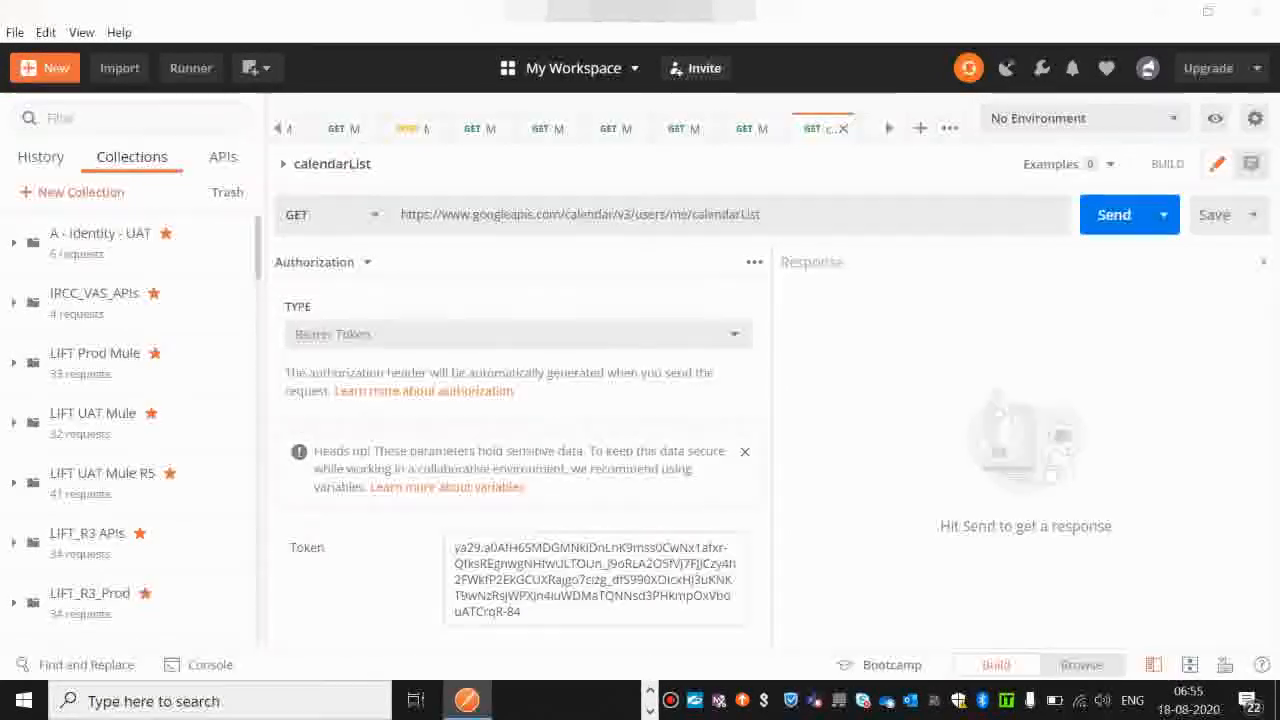
Step: Switch to the OAuth 2.0 Playground in Chrome and copy the access token from Step 2
key(alt+Tab)
key(alt+Tab)
key(alt+Tab)
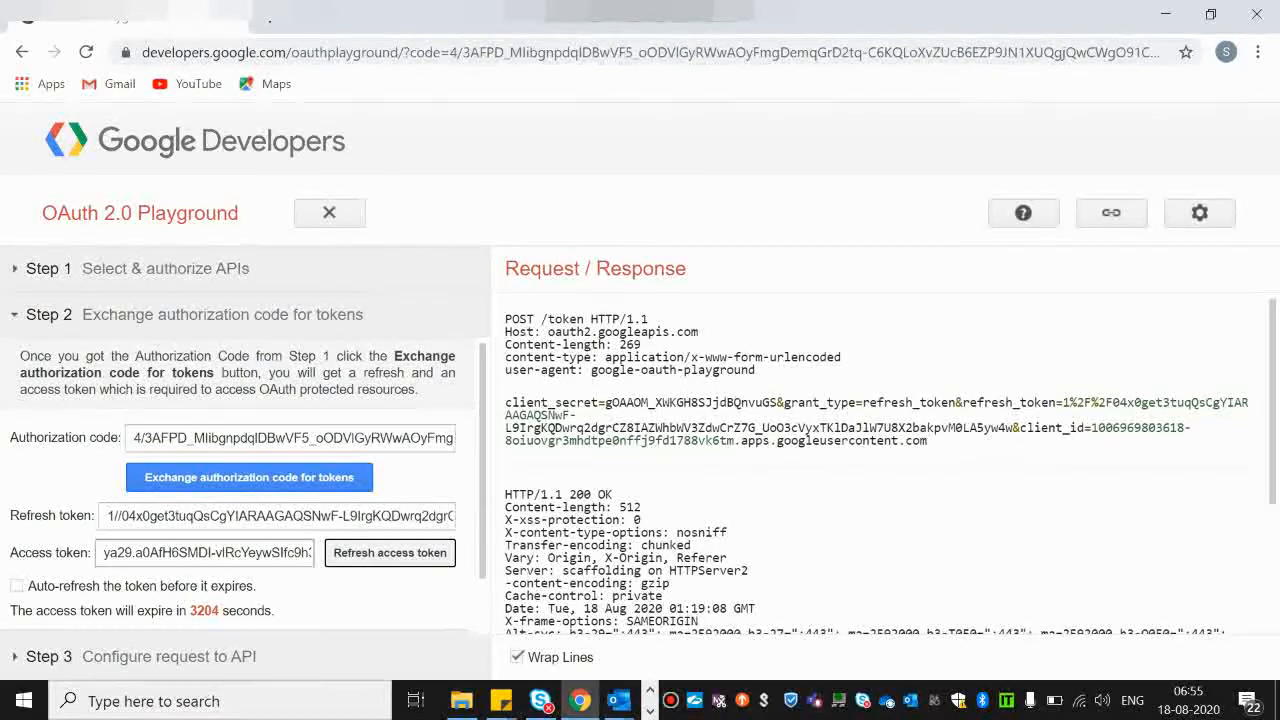
triple_click(262, 553)
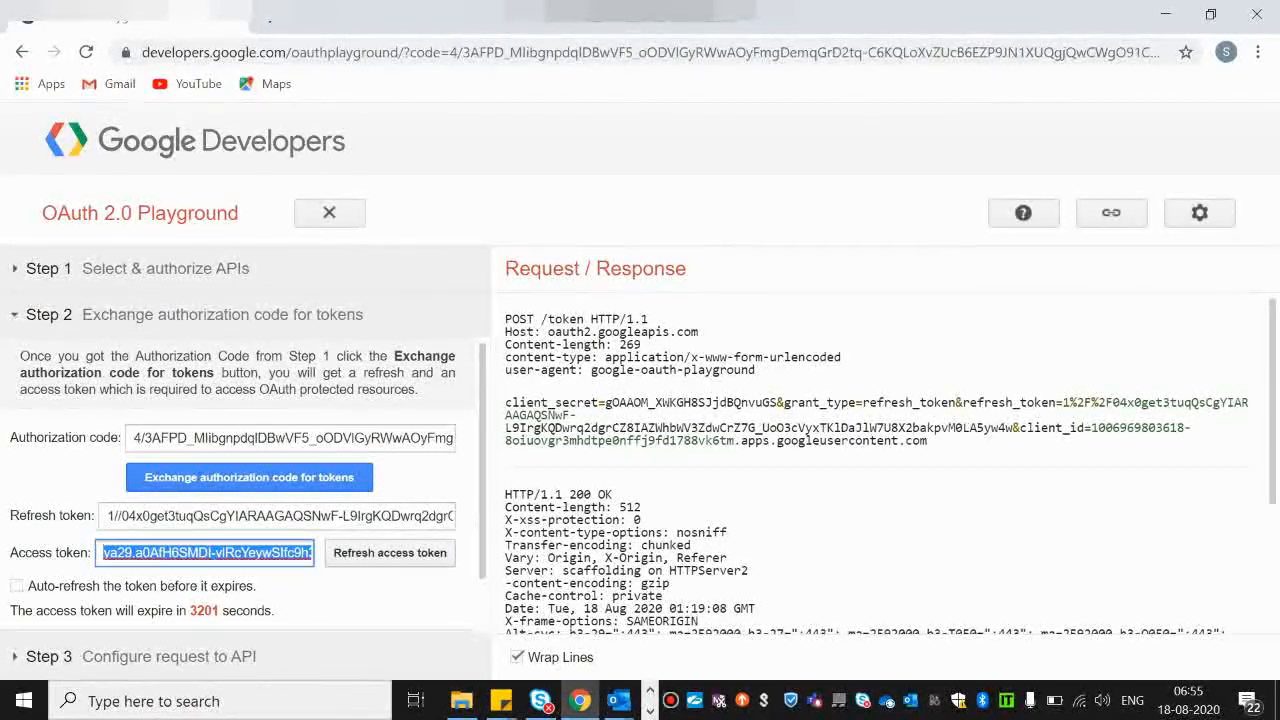
Step: Back in Postman, replace the calendarList request's bearer token with the copied access token and send the request
click(650, 711)
click(650, 711)
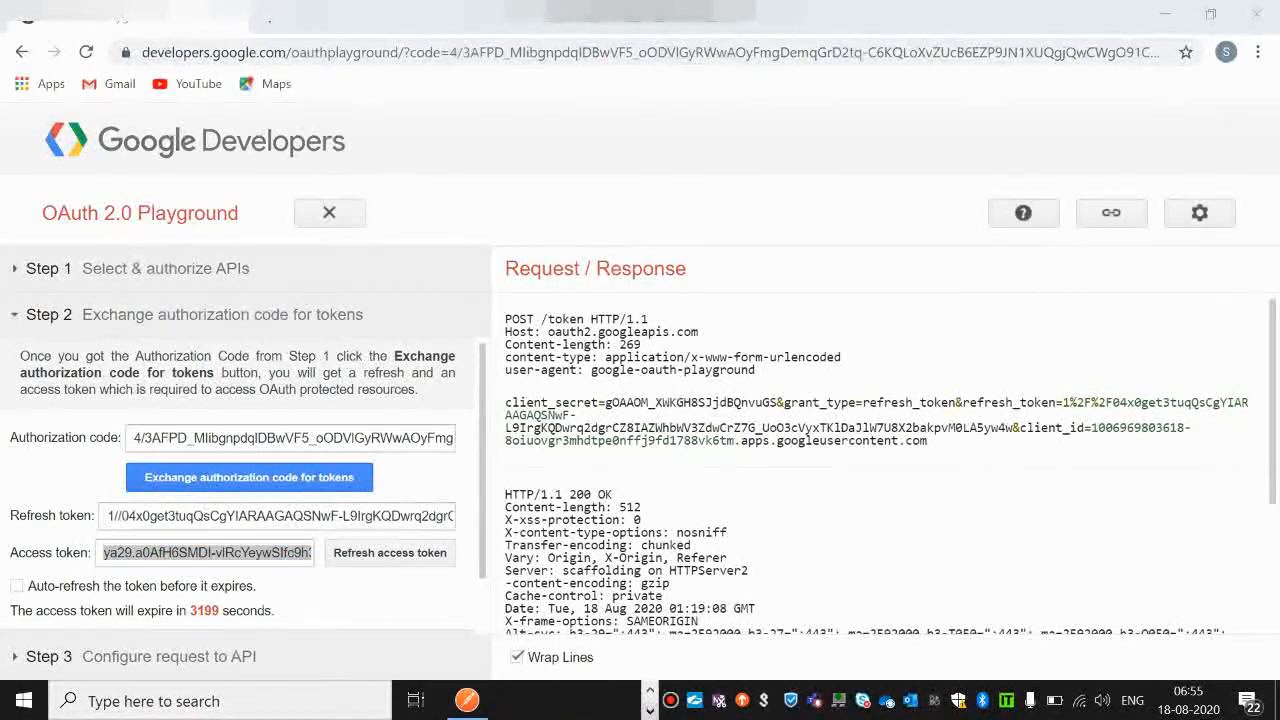
click(467, 700)
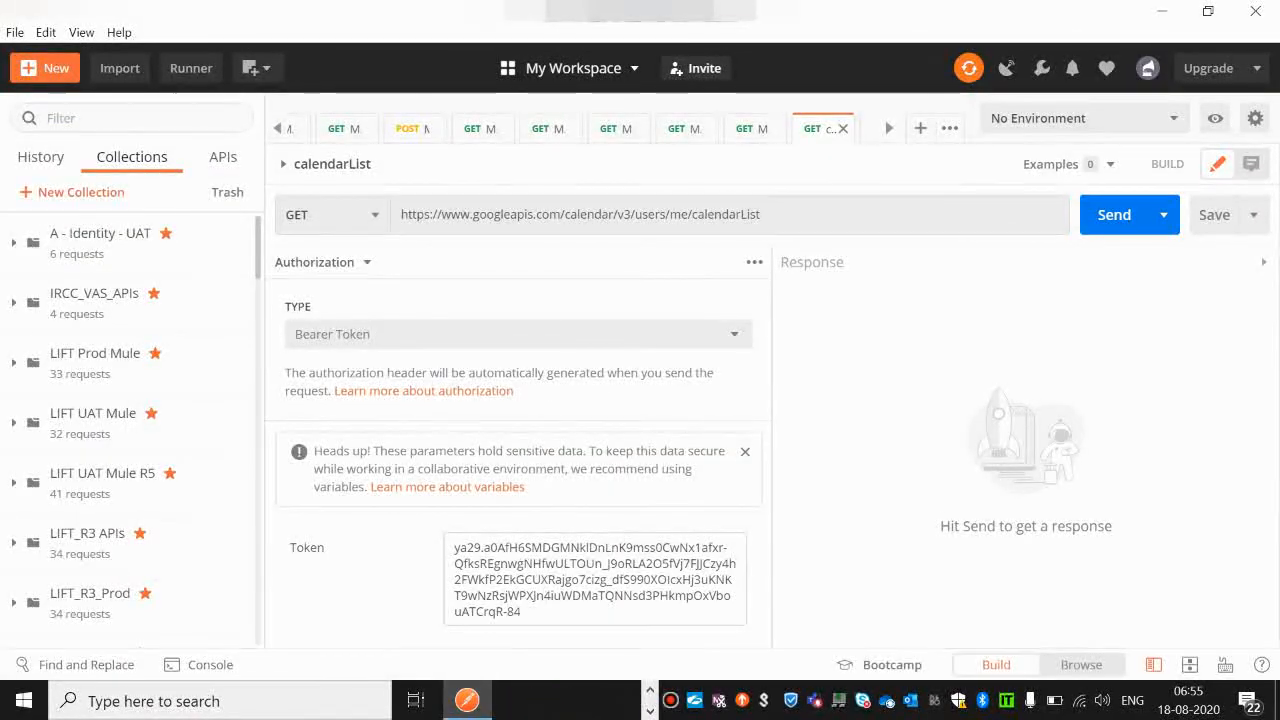
key(ctrl+a)
key(ctrl+v)
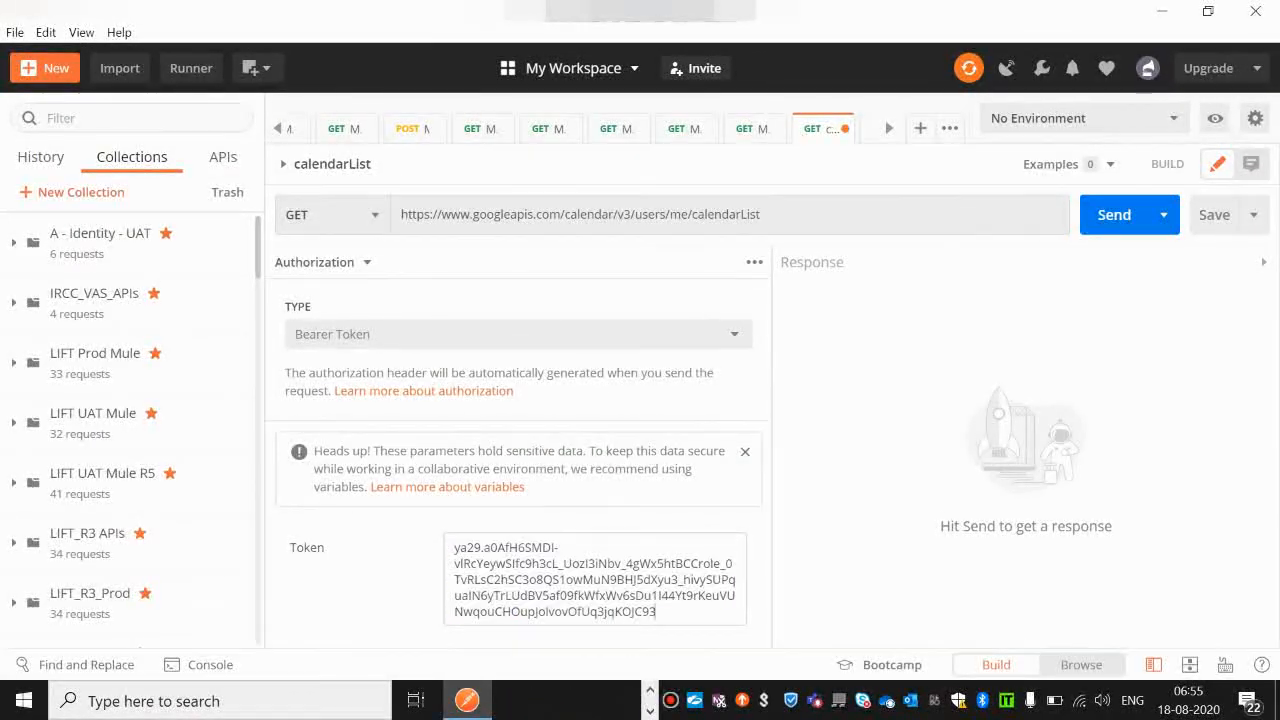
click(1114, 214)
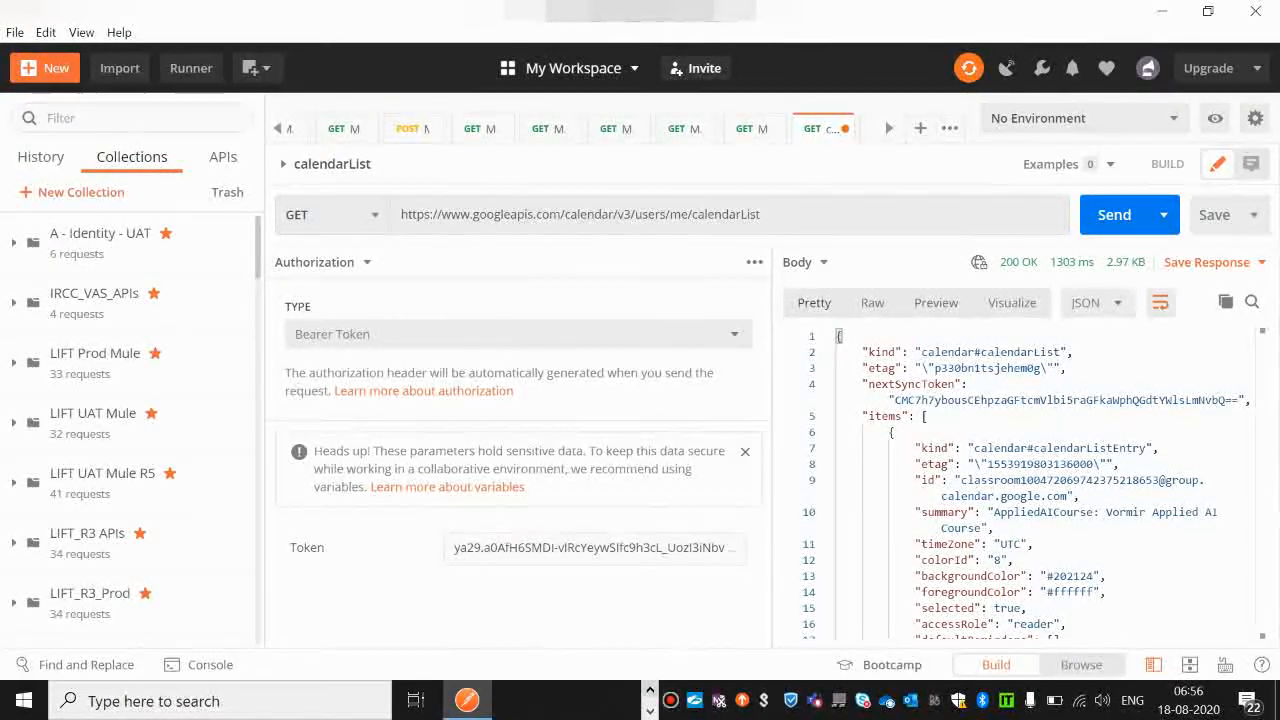
Step: Switch to JMeter and add a Thread Group to the Test Plan
click(650, 690)
click(462, 700)
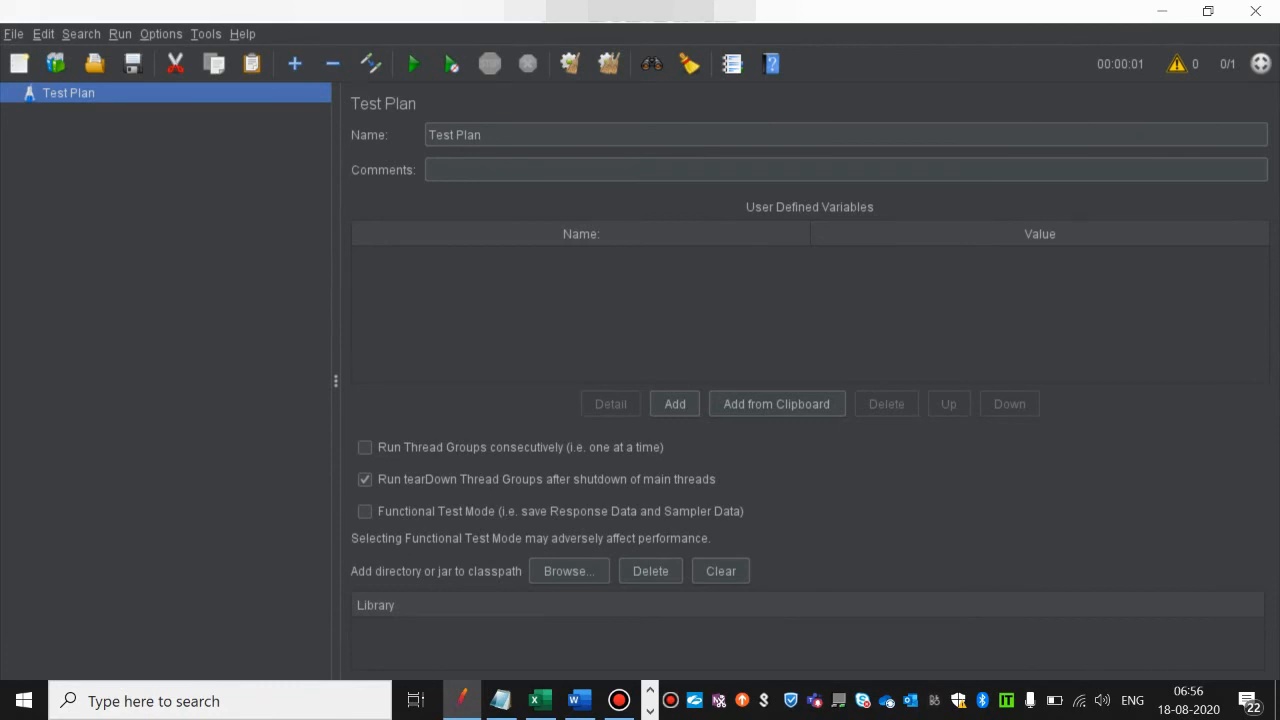
right_click(116, 92)
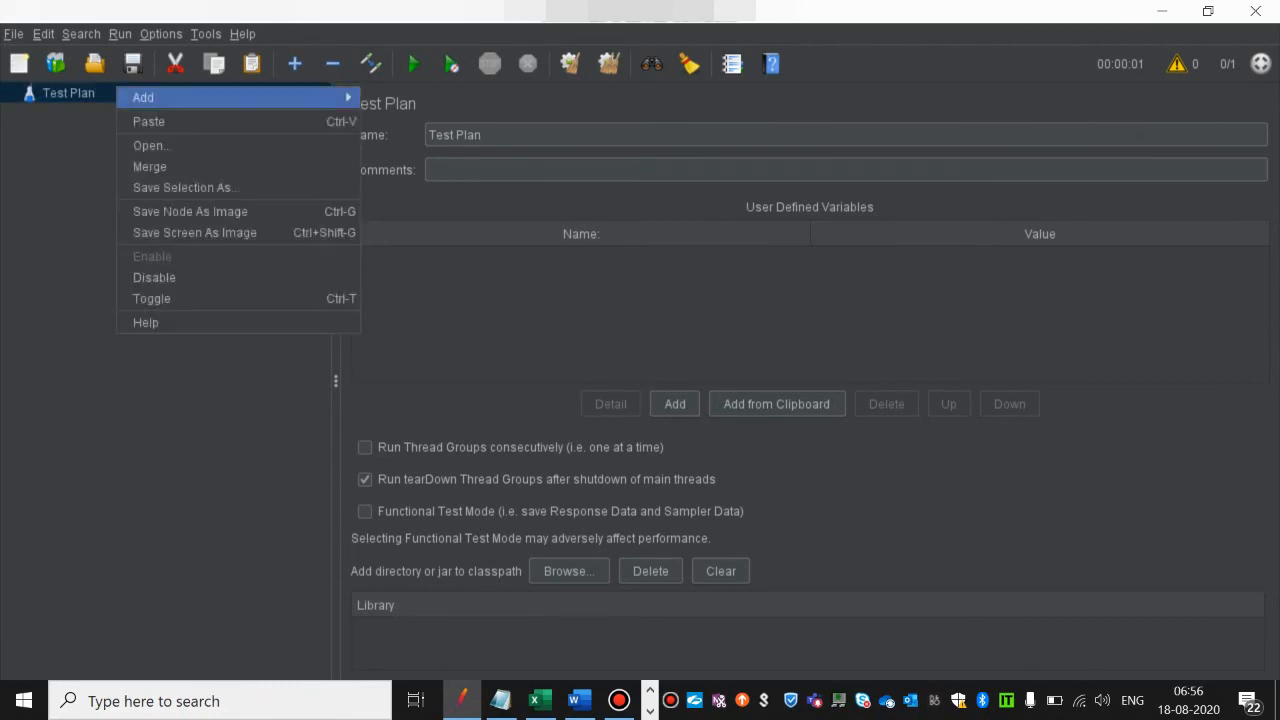
mouse_move(143, 97)
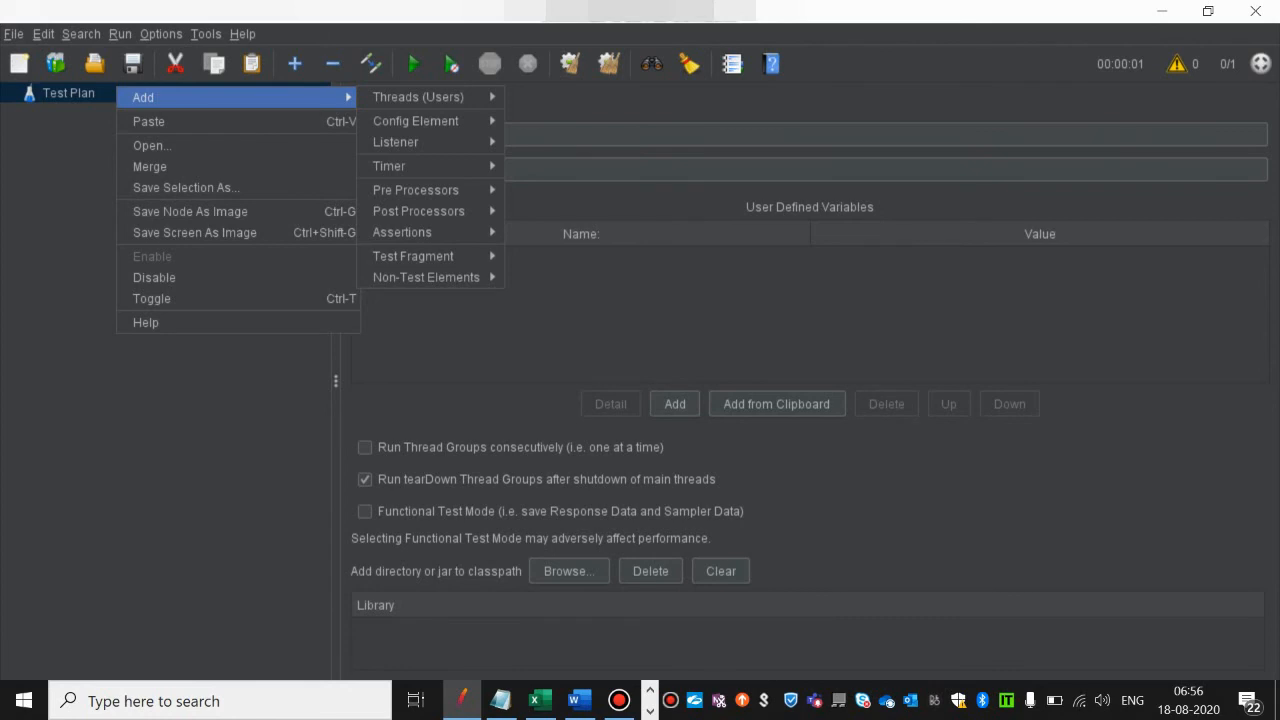
mouse_move(418, 97)
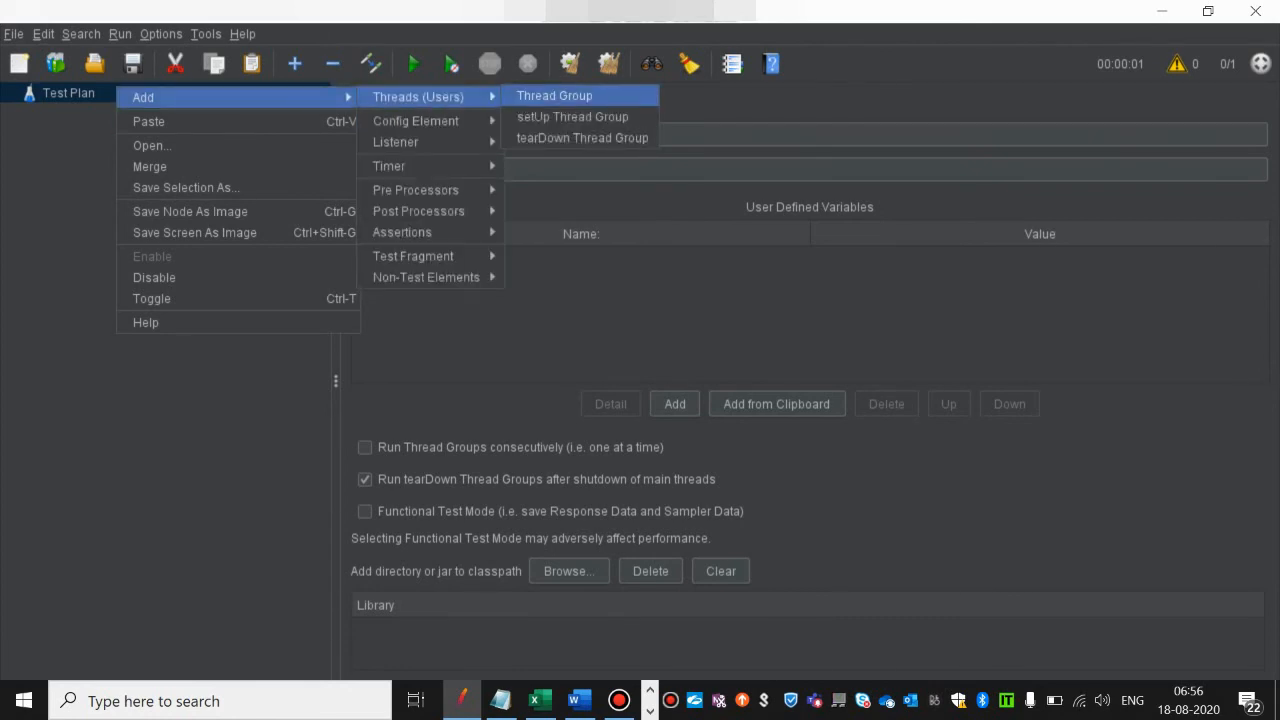
click(554, 96)
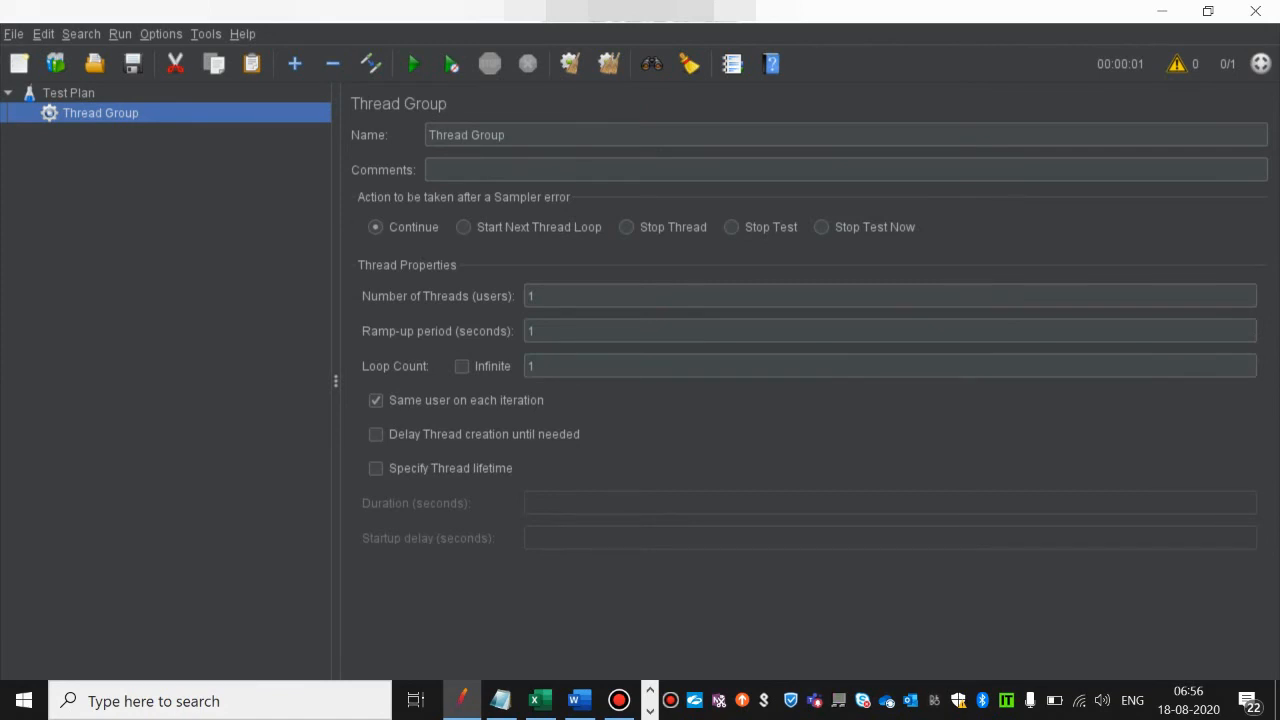
Step: Rename the thread group as Group1
double_click(489, 135)
key(BackSpace)
text(Group1)
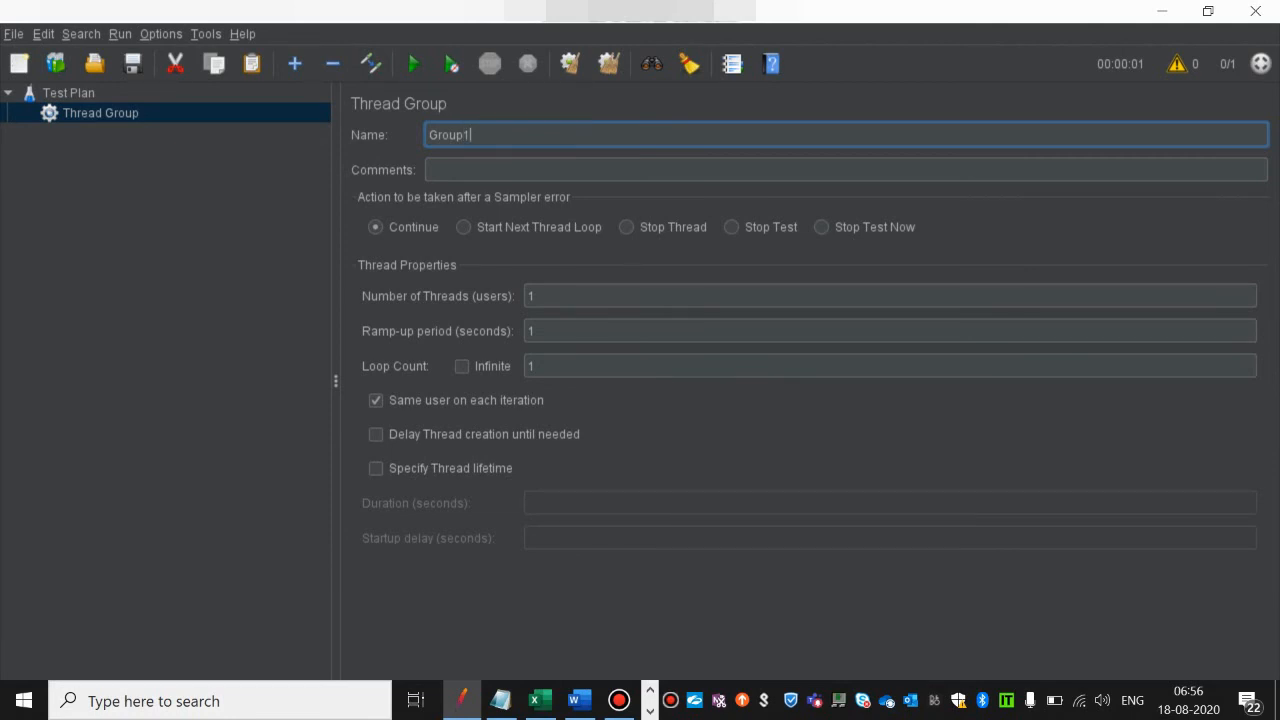
click(101, 113)
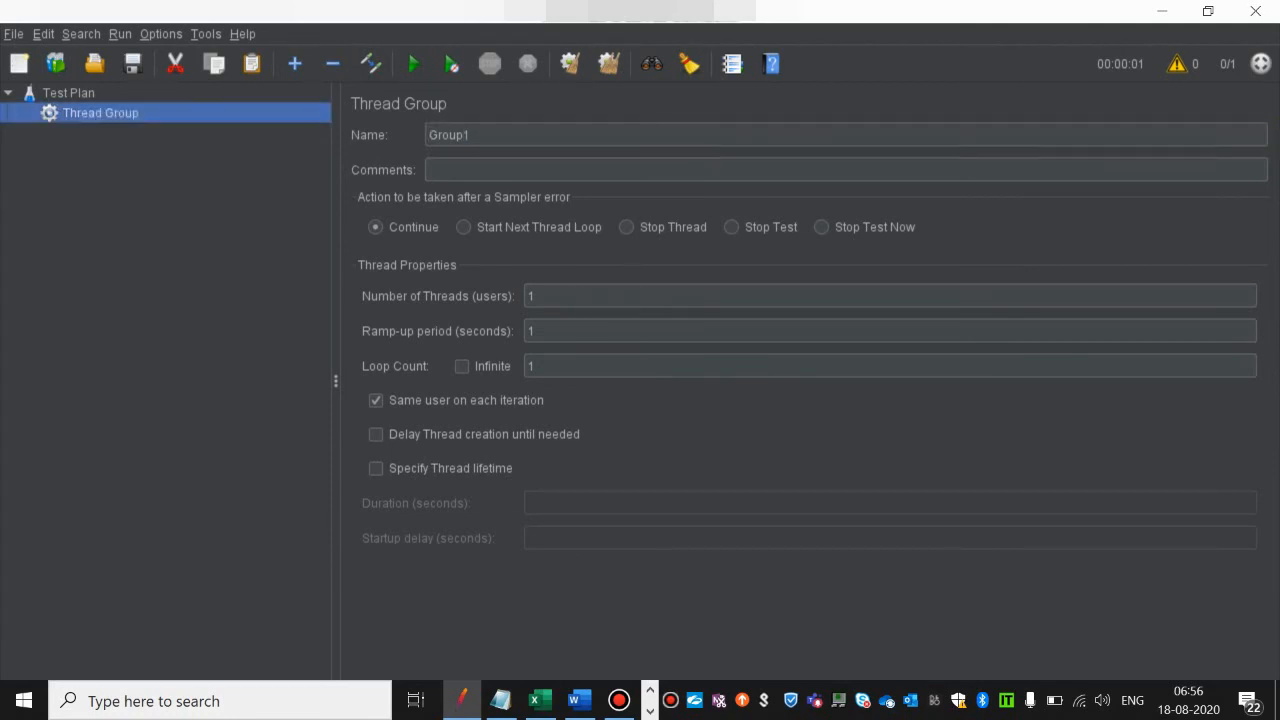
Step: Add an HTTP Request sampler to the Group1 thread group
right_click(155, 110)
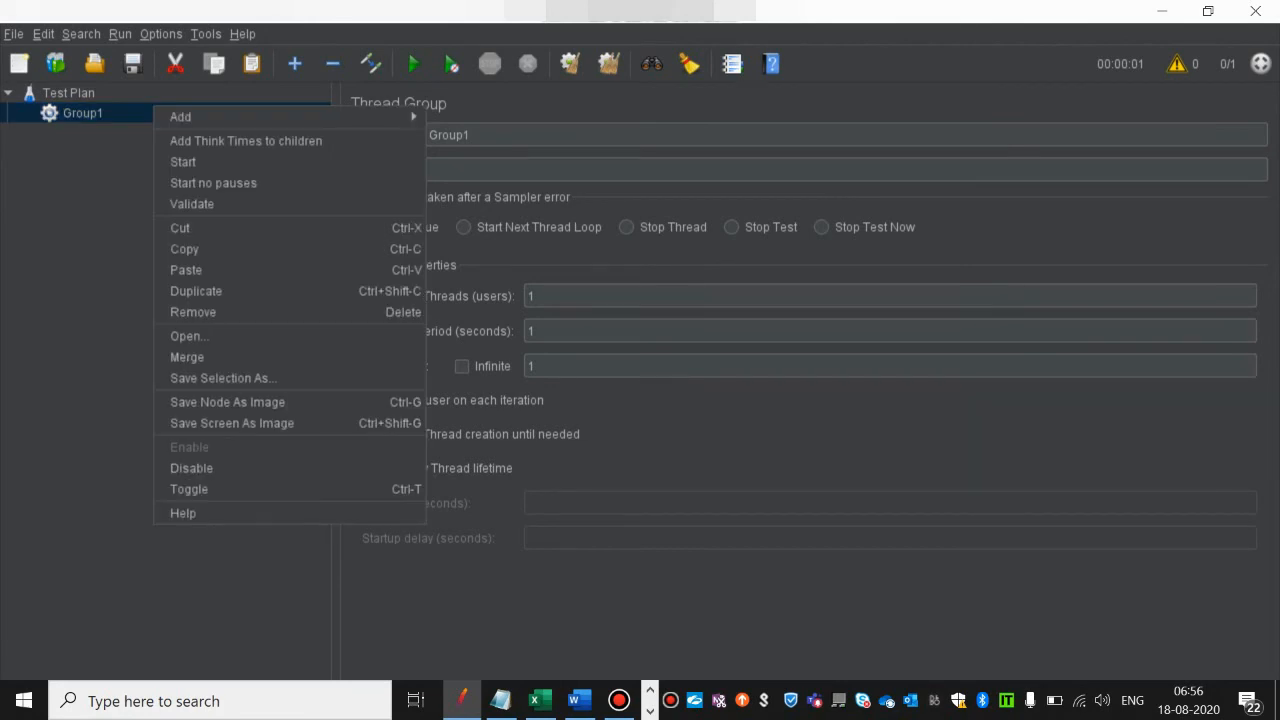
mouse_move(181, 117)
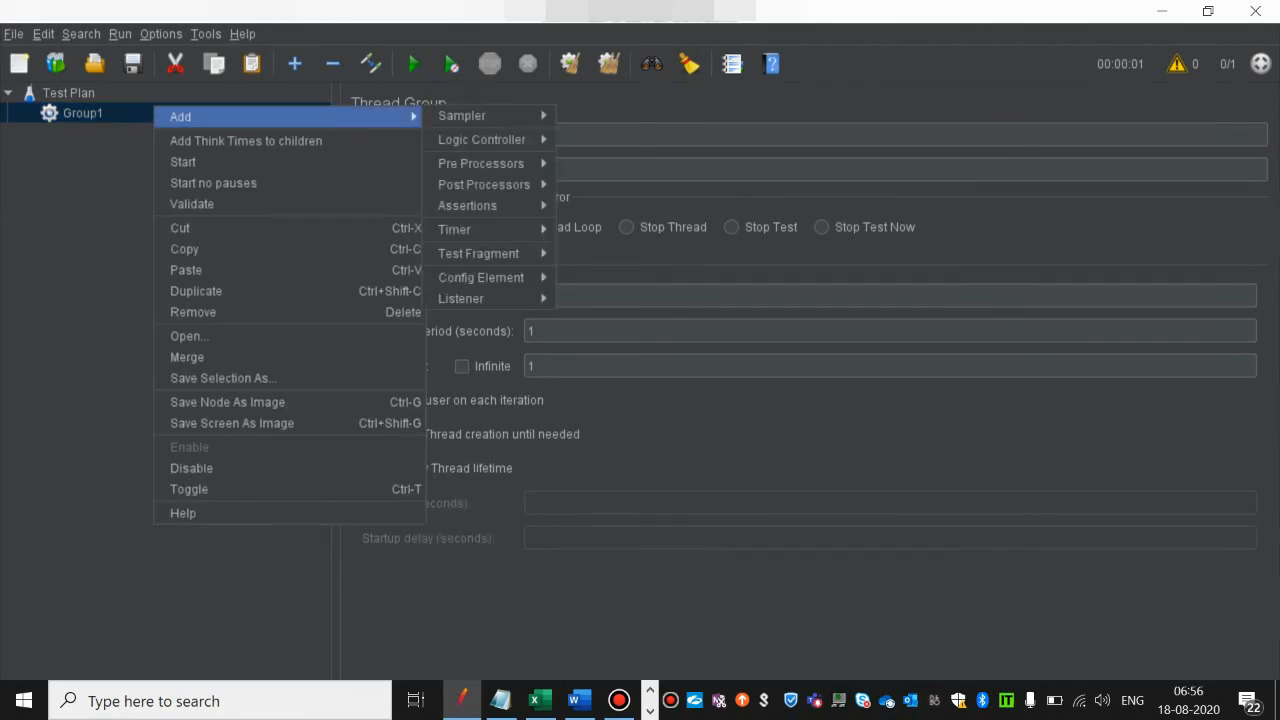
mouse_move(462, 116)
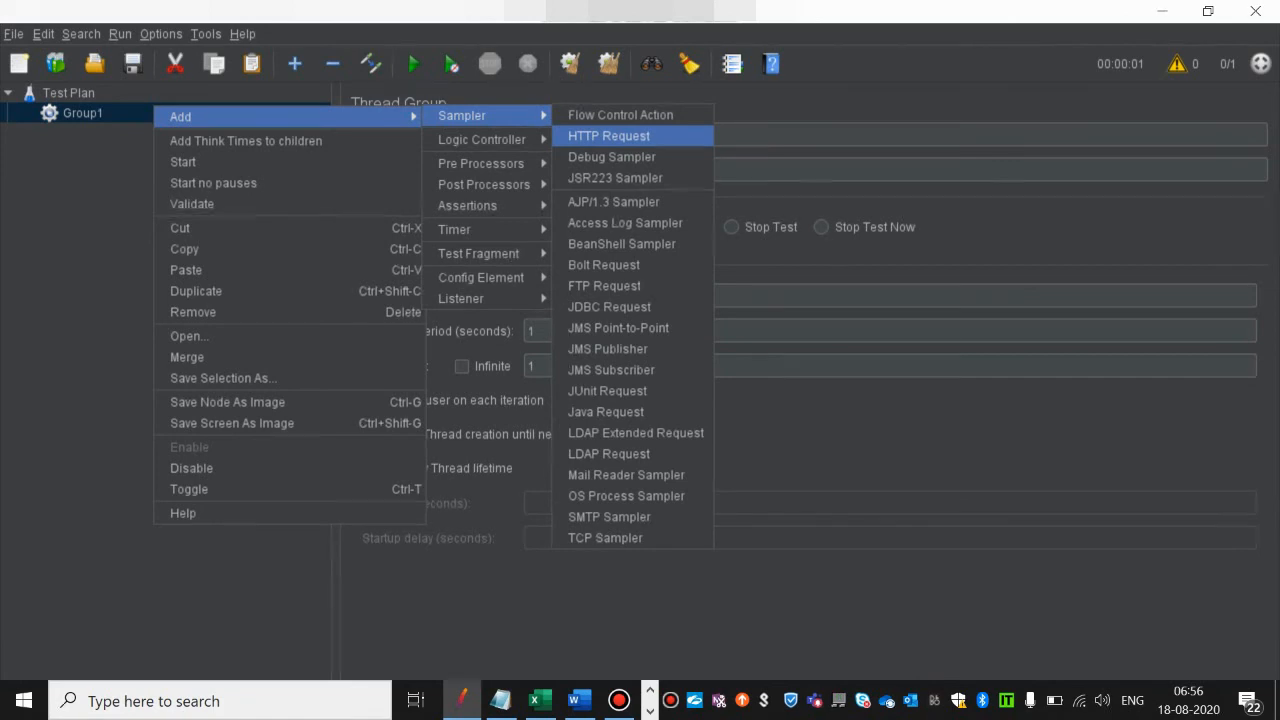
click(609, 136)
Step: Rename the HTTP Request sampler as Calendar Request1
double_click(487, 135)
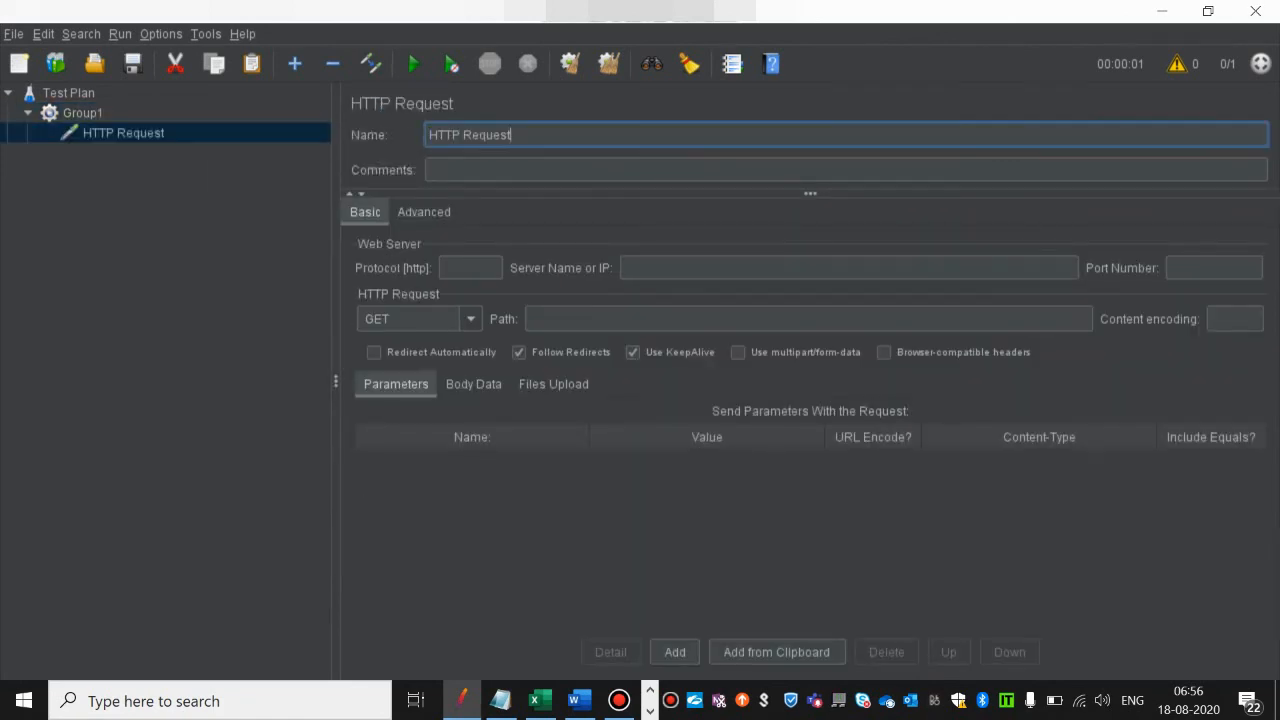
key(ctrl+a)
key(BackSpace)
text(Calendar Request1)
click(123, 133)
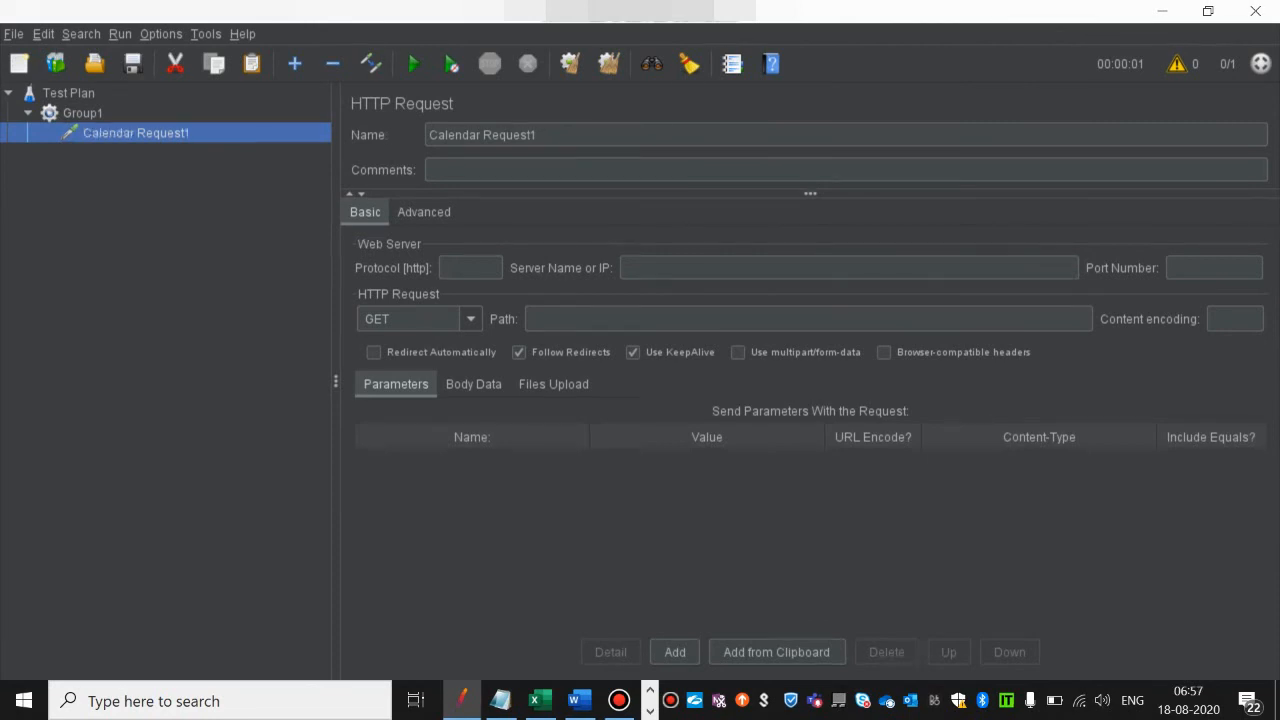
Step: Choose the GET method for Calendar Request1 and set its protocol to https
right_click(186, 132)
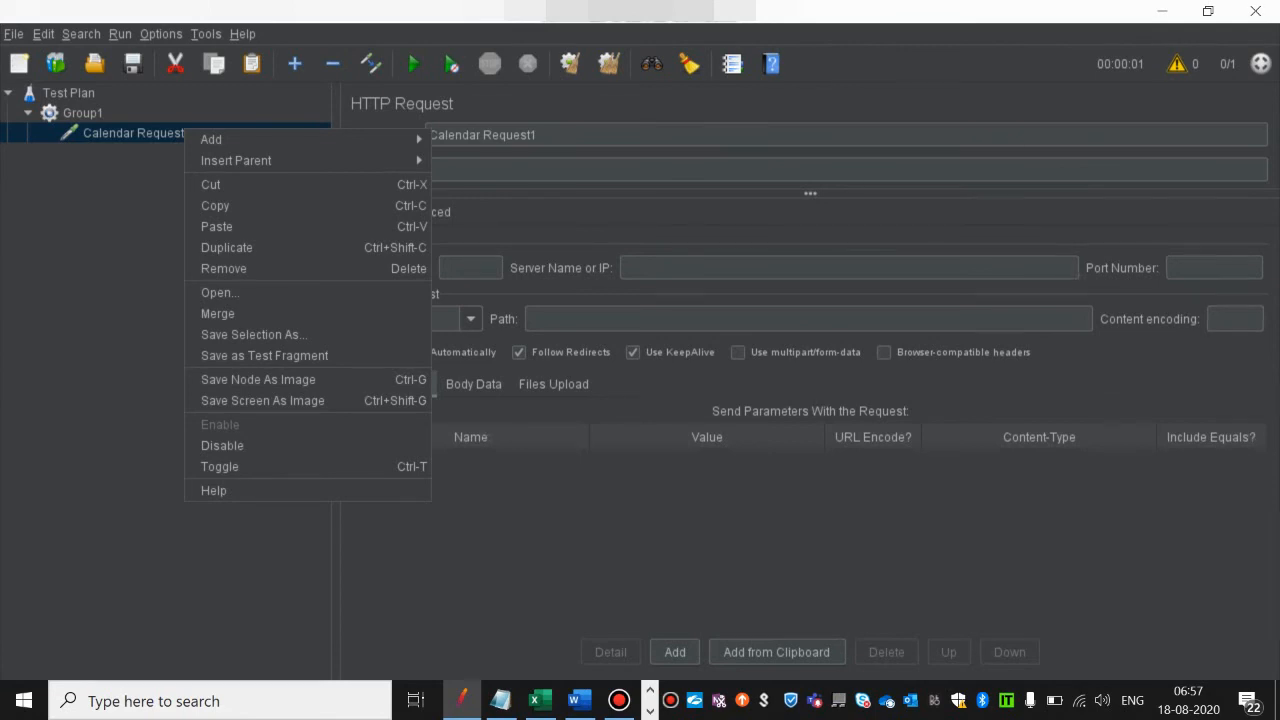
key(Escape)
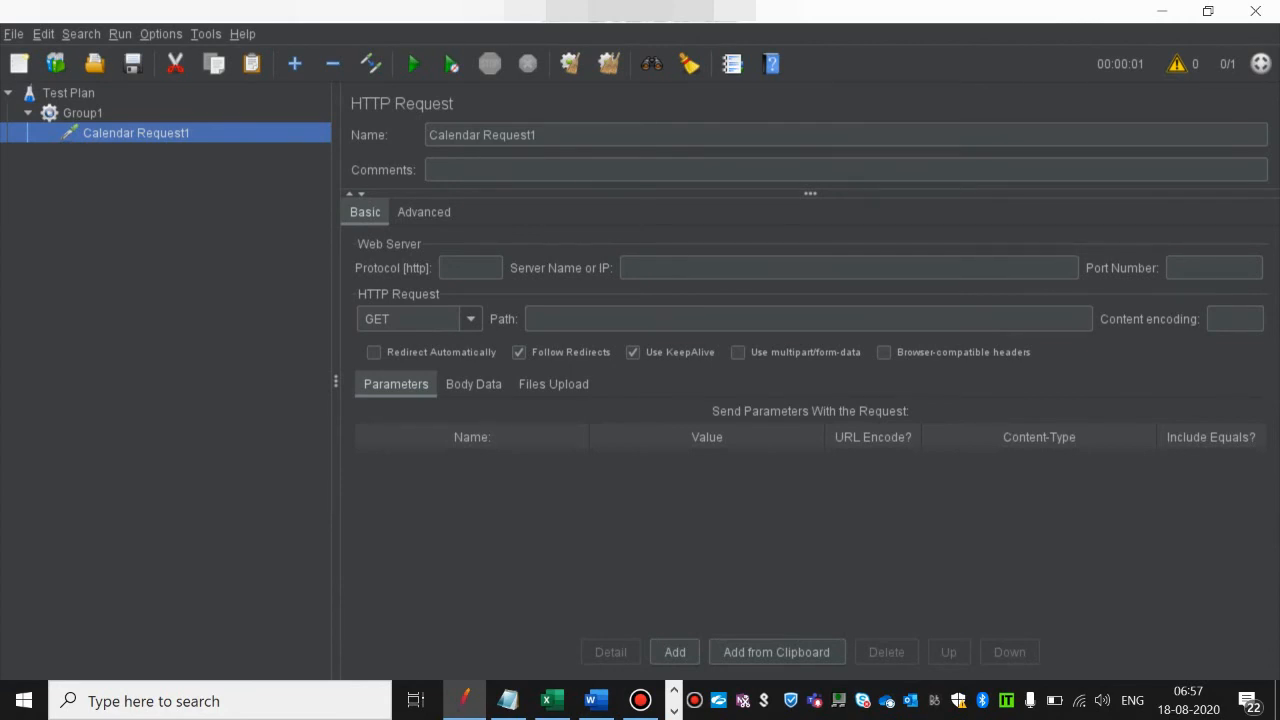
click(470, 319)
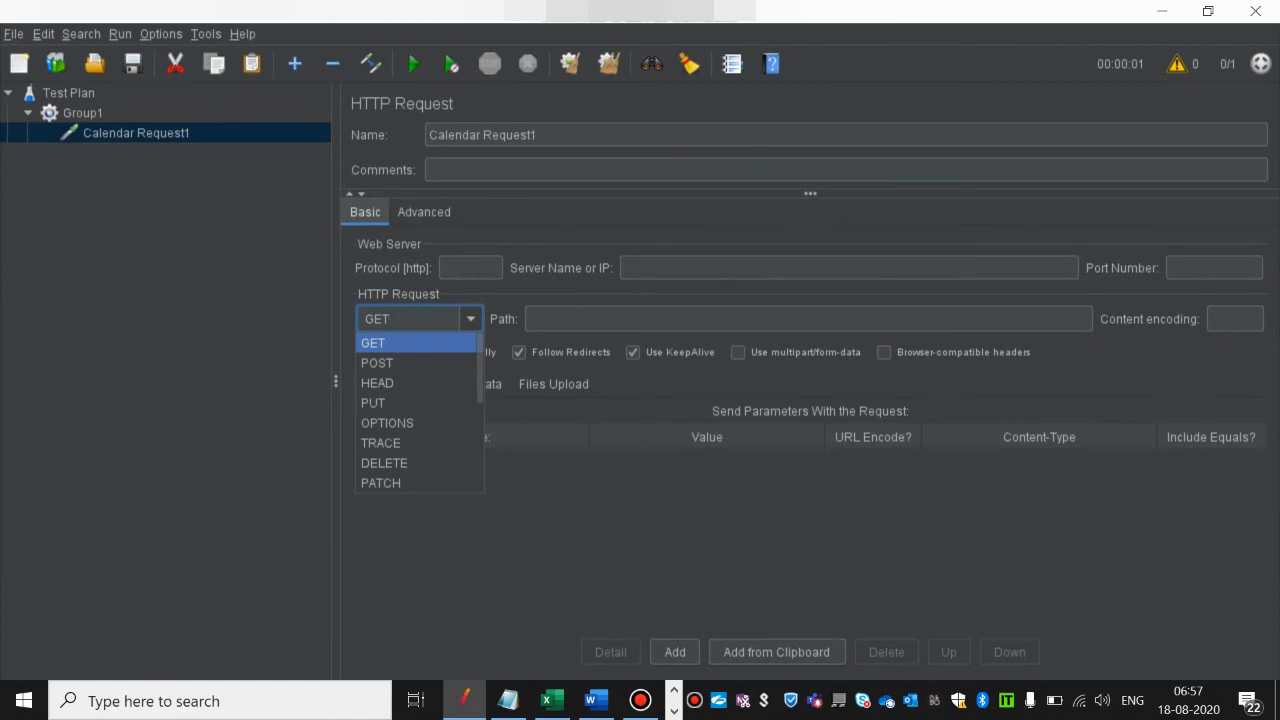
key(Return)
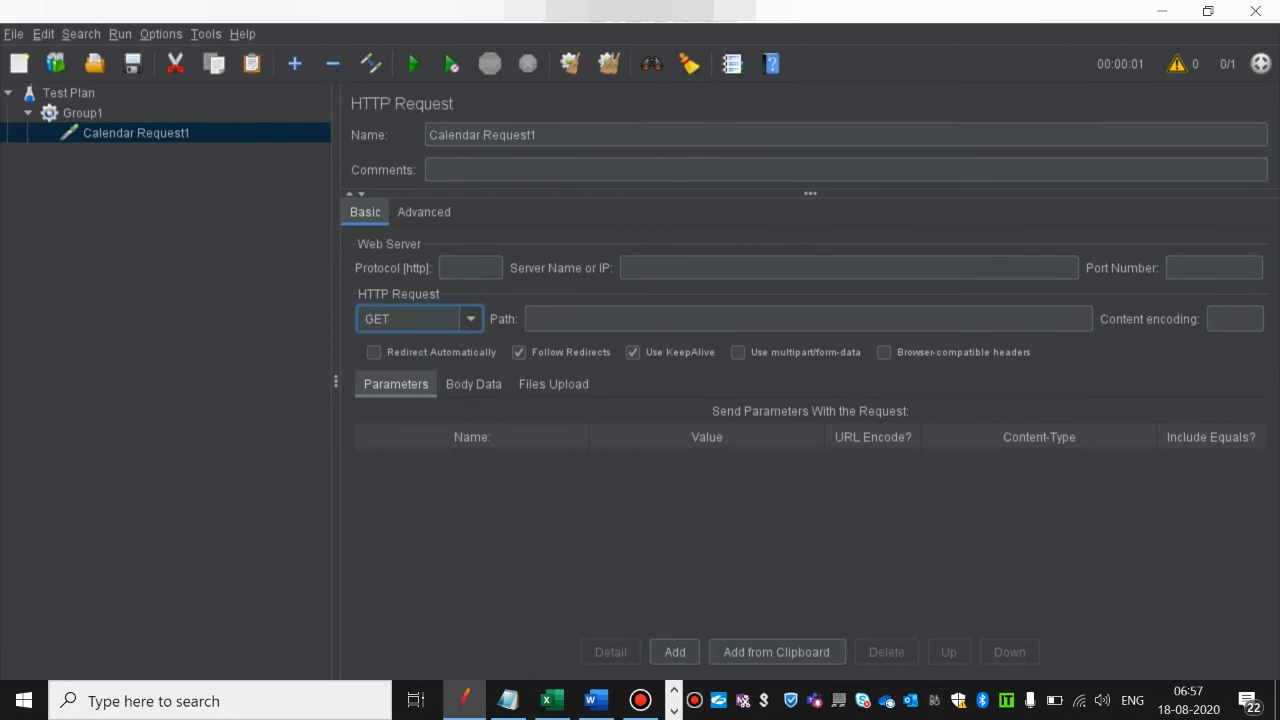
click(600, 319)
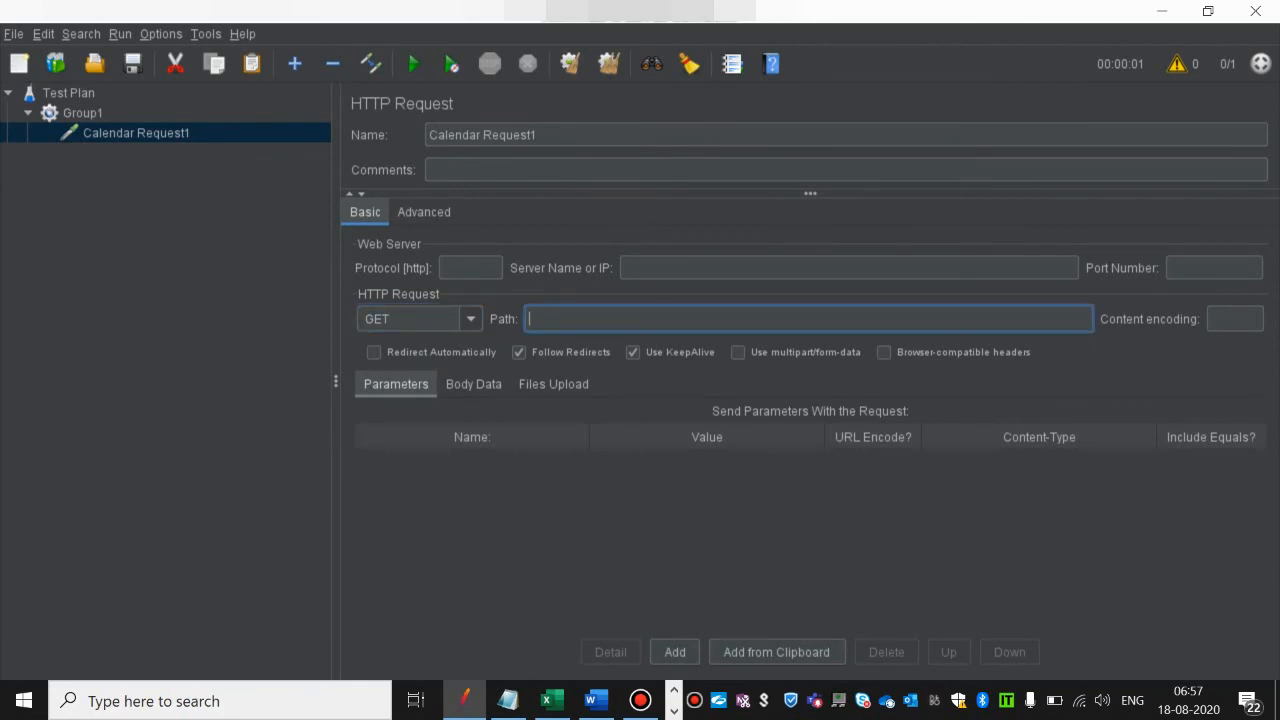
click(471, 268)
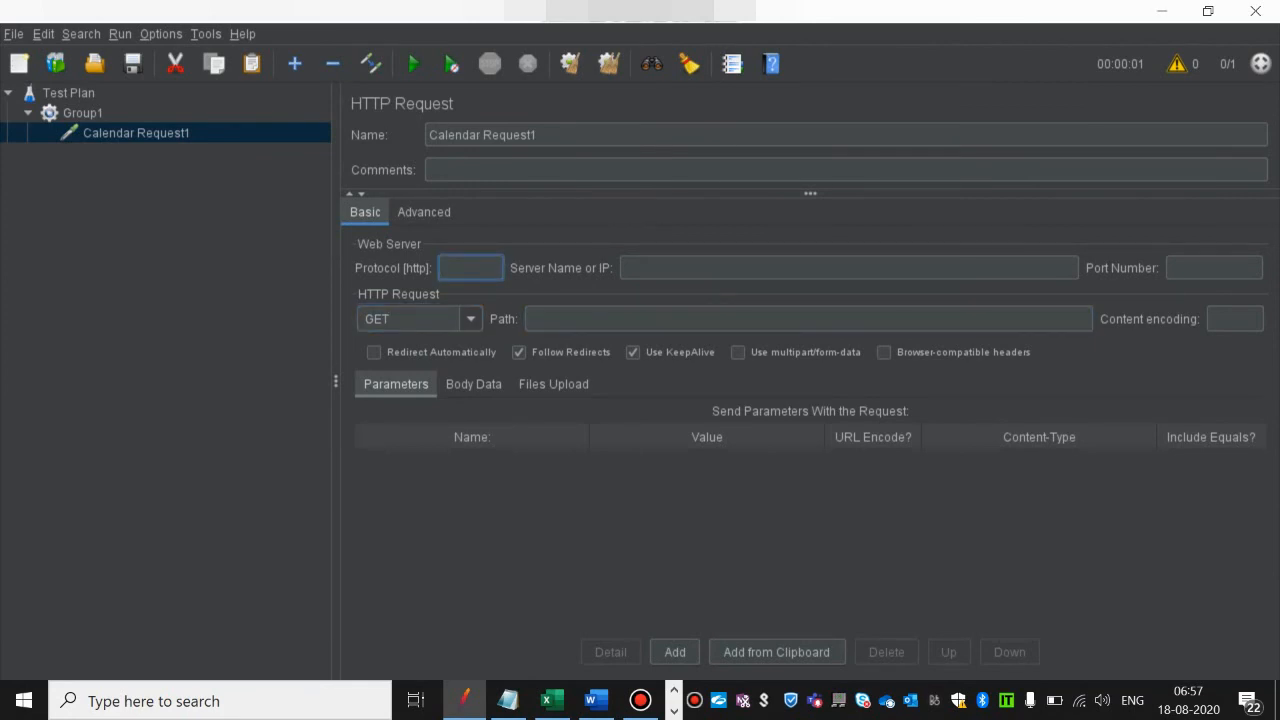
text(https)
click(674, 711)
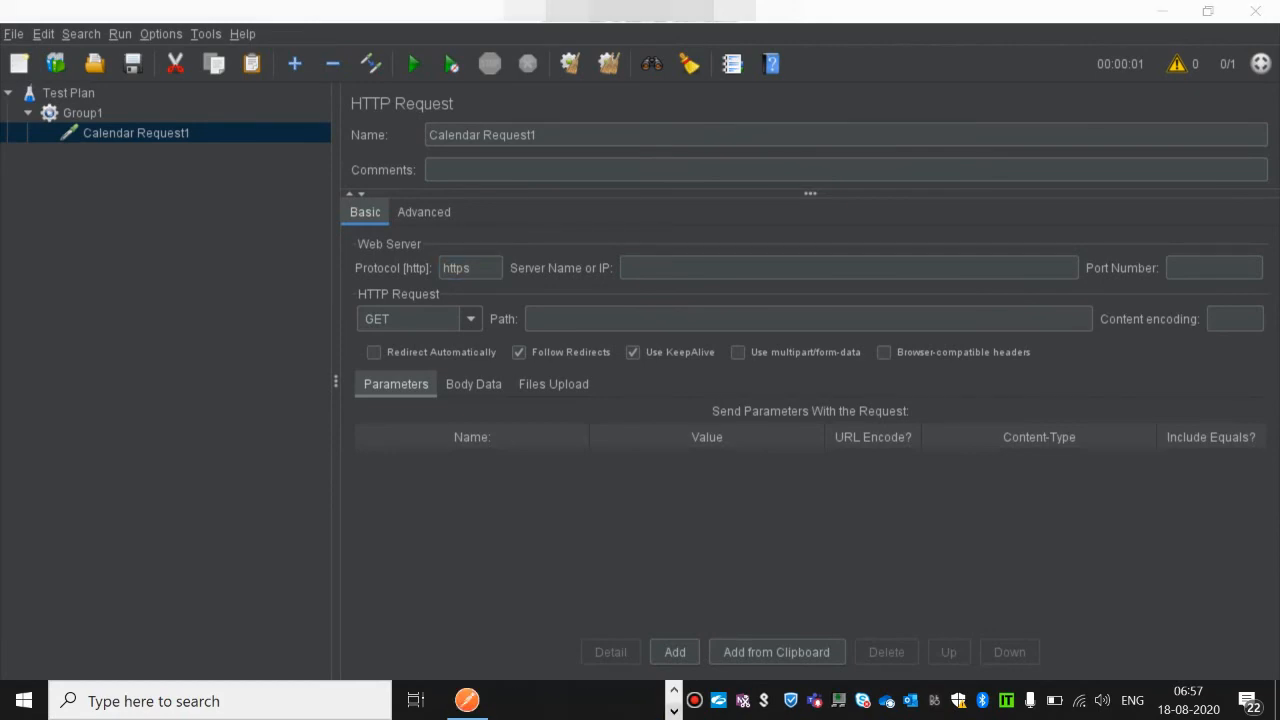
click(467, 700)
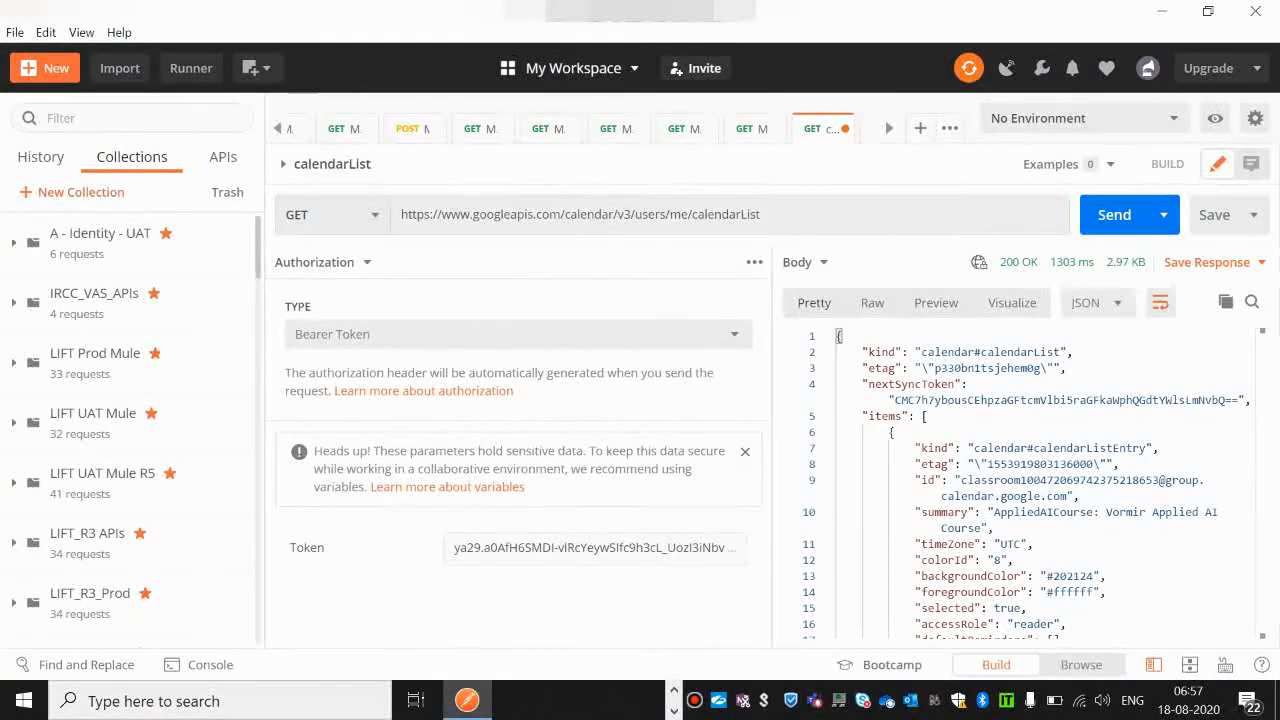
drag(442, 214, 565, 214)
key(ctrl+c)
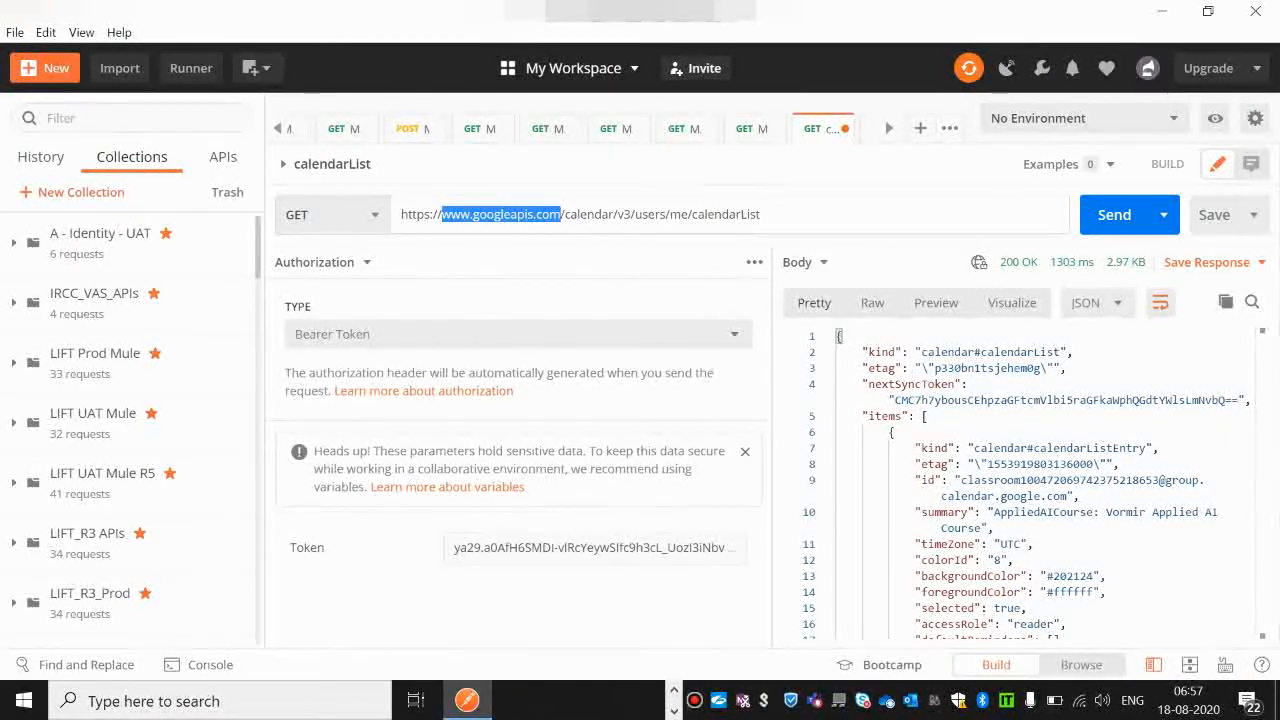
key(alt+Tab)
key(Tab)
key(ctrl+v)
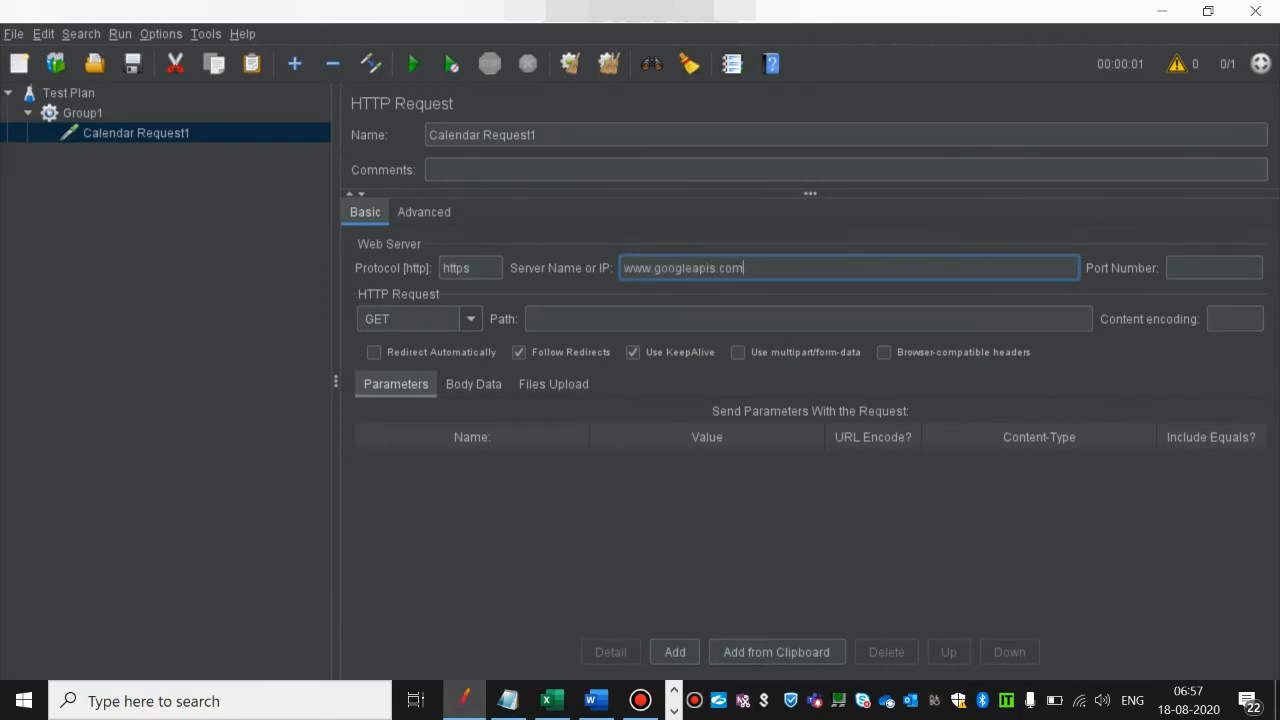
key(Tab)
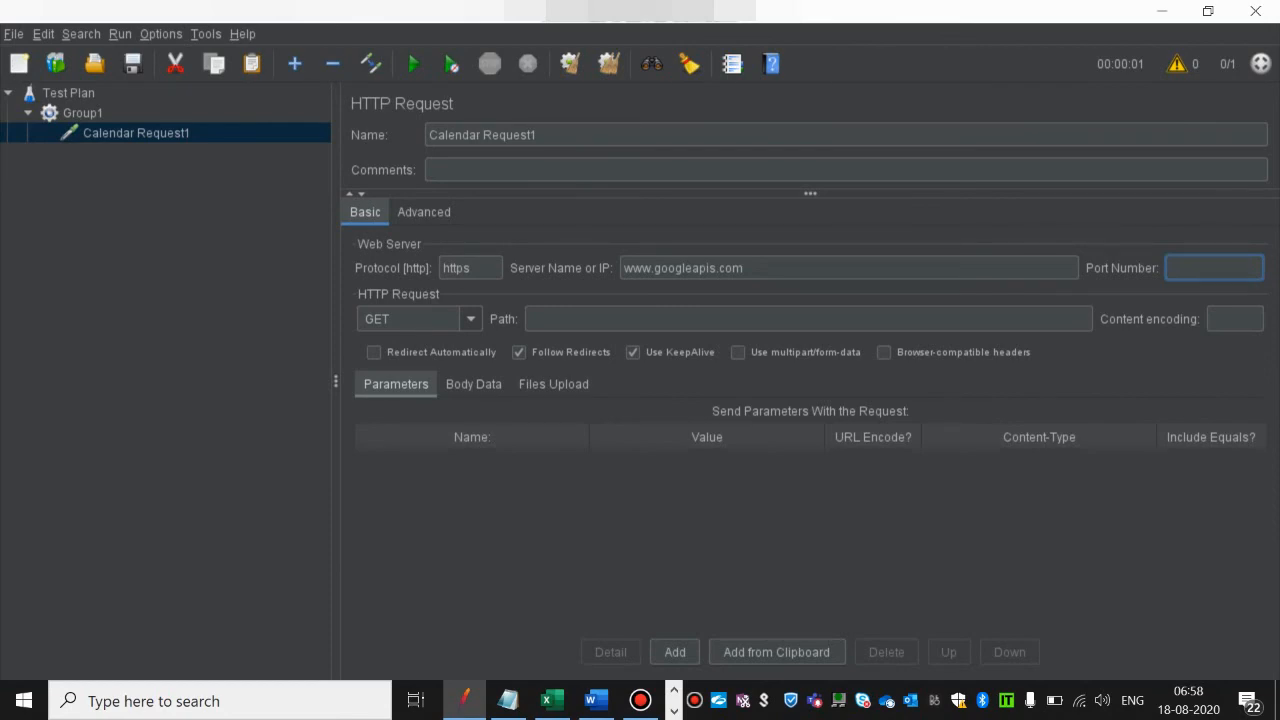
Step: Copy /calendar/v3/users/me/calendarList from the request URL in Postman and paste it as Calendar Request1's path in JMeter
click(600, 319)
key(alt+Tab)
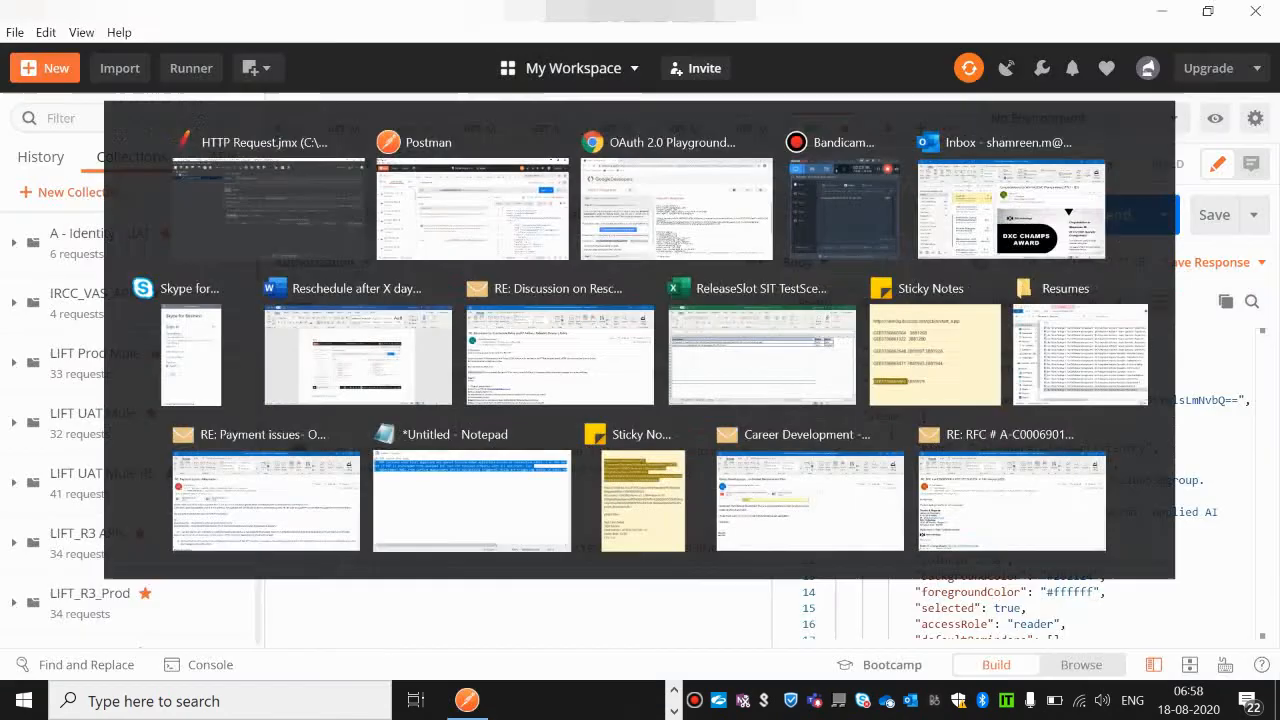
click(562, 214)
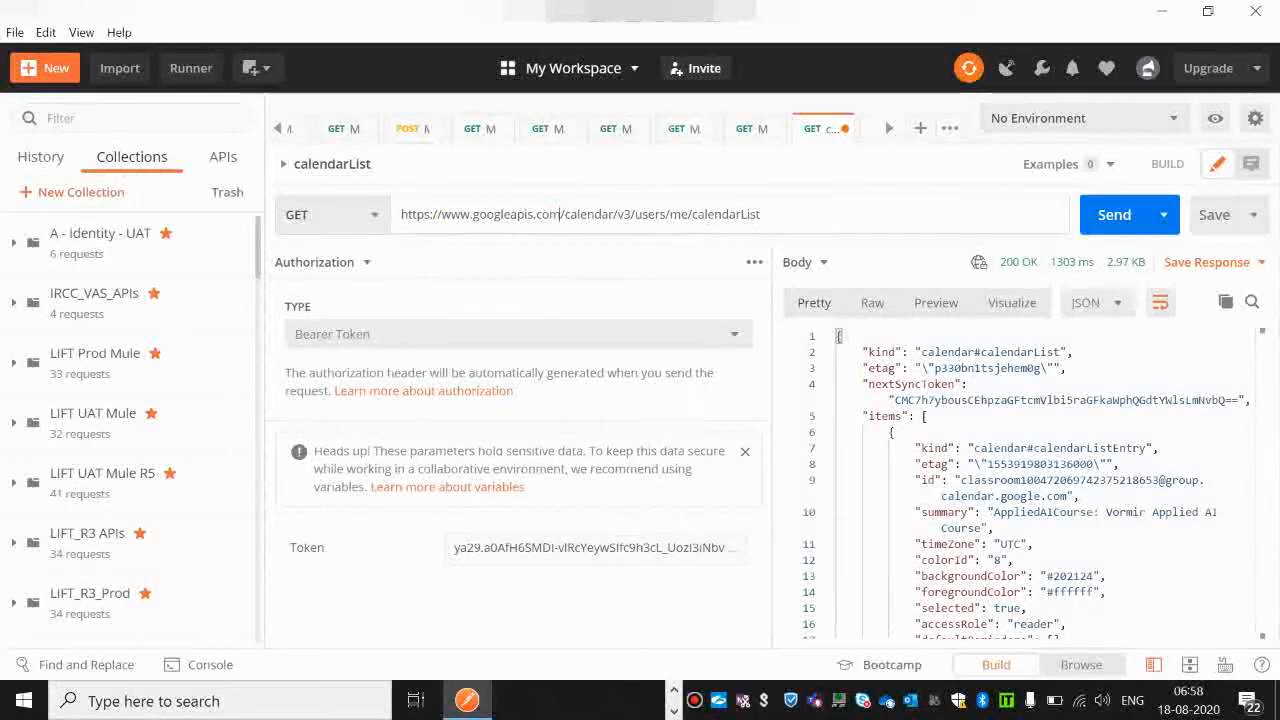
drag(562, 214, 762, 214)
key(ctrl+c)
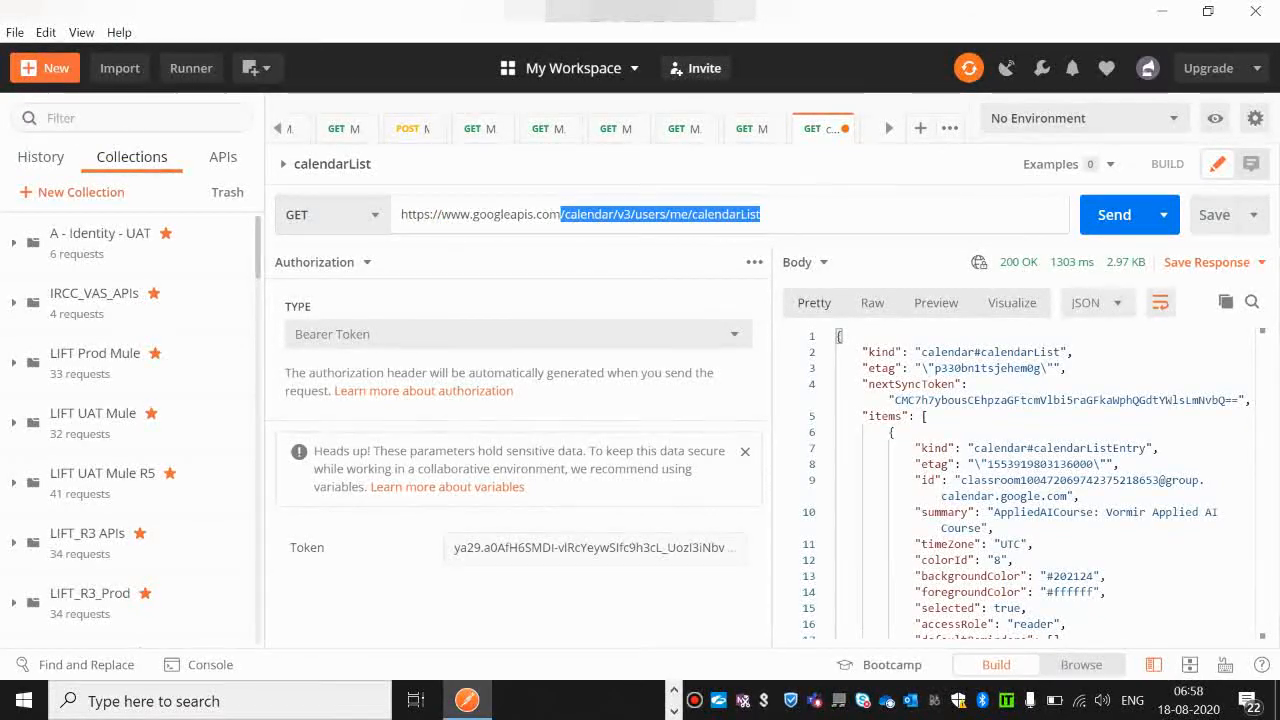
key(alt+Tab)
key(ctrl+v)
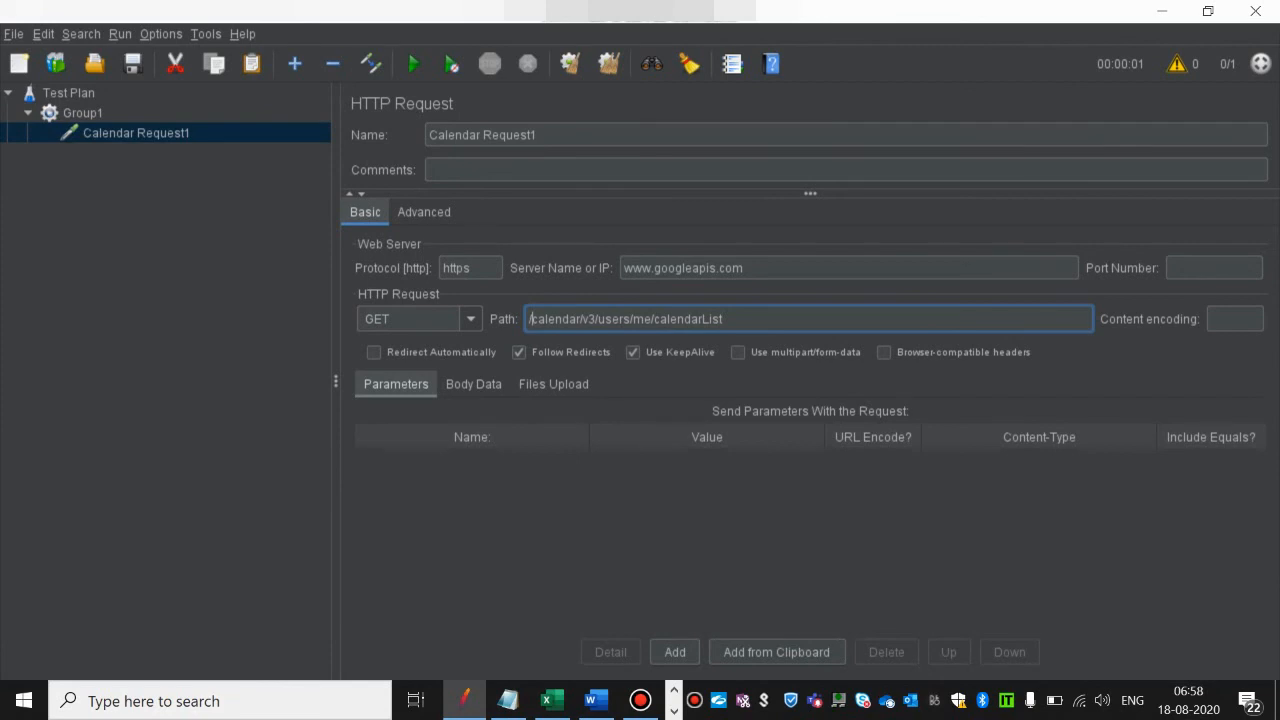
click(748, 268)
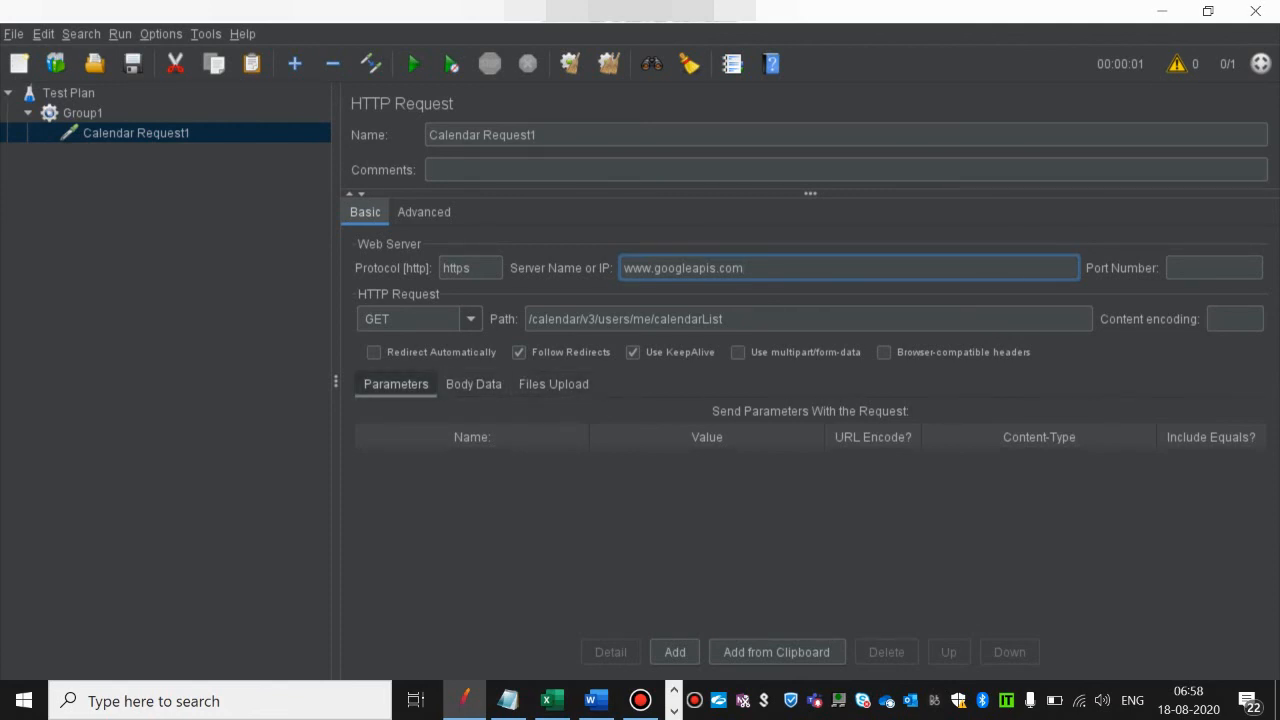
click(473, 384)
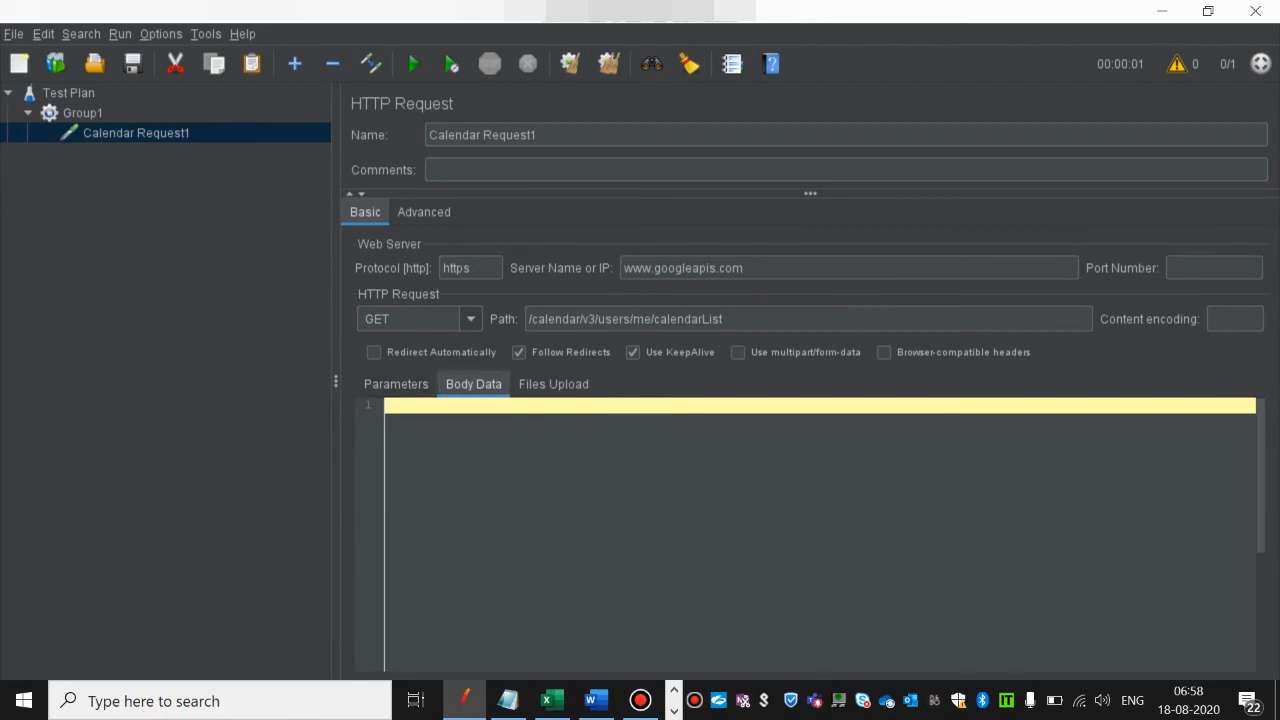
click(396, 384)
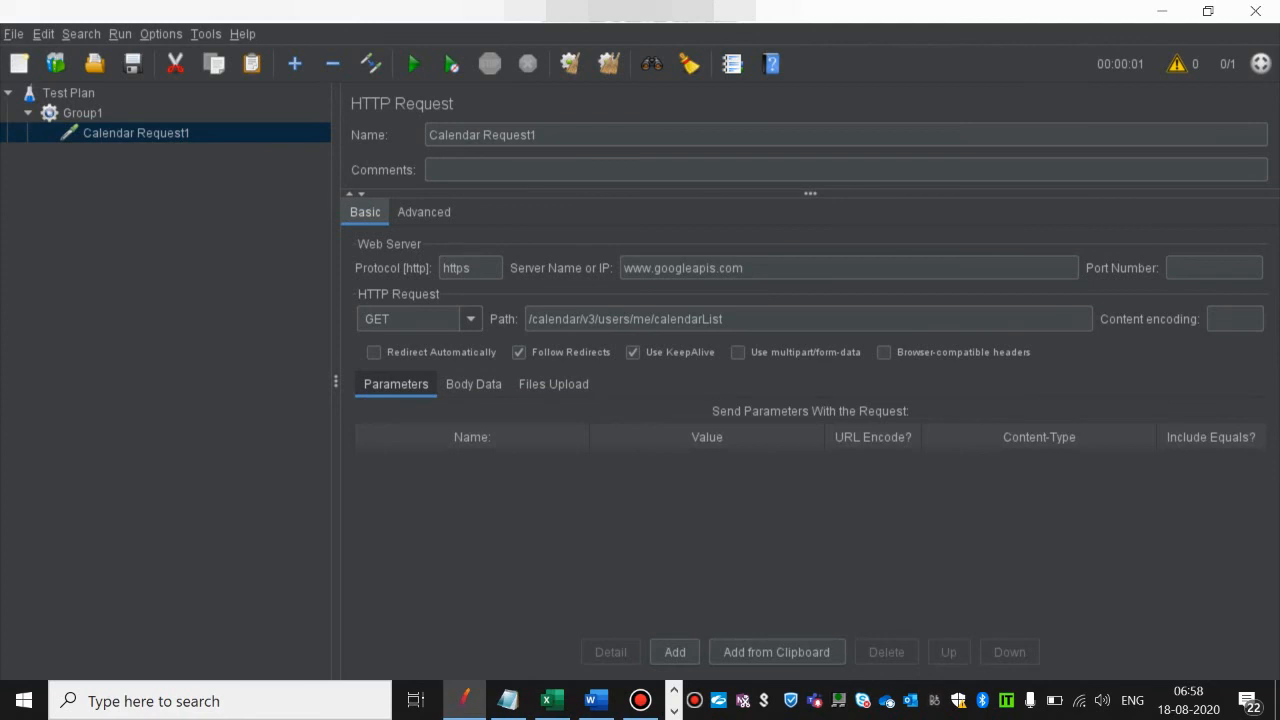
click(723, 319)
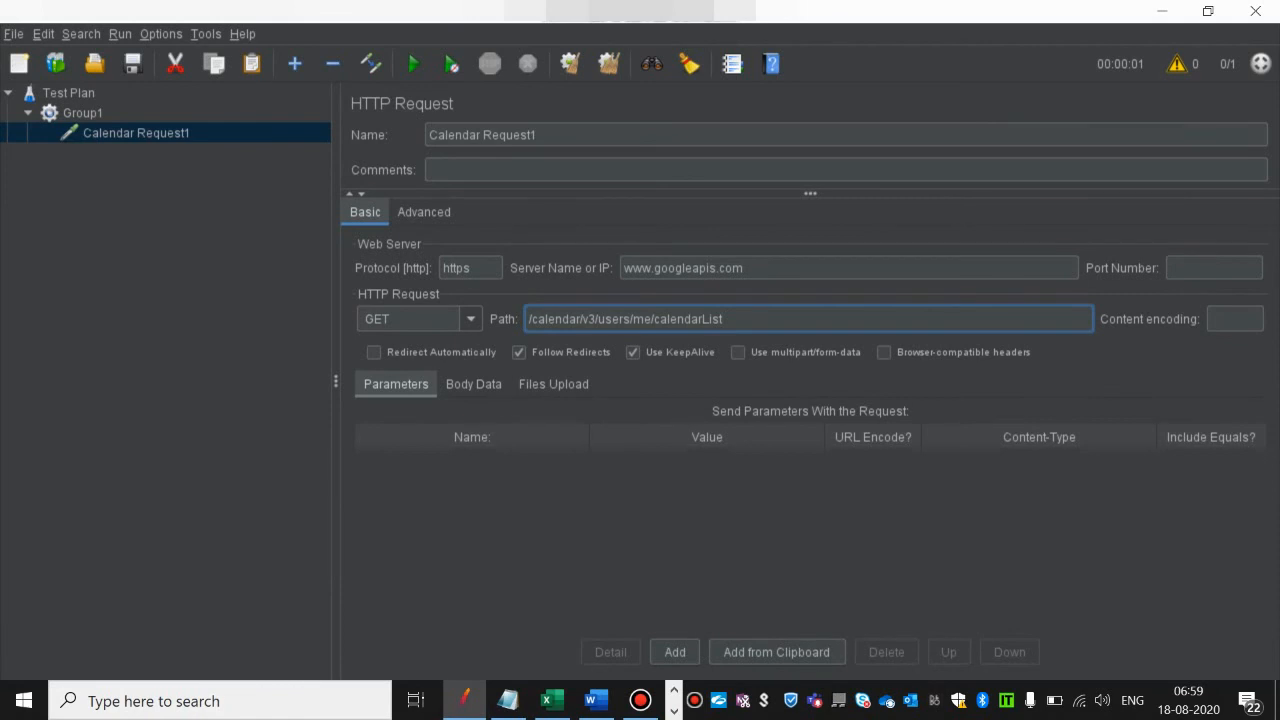
Step: Add an HTTP Header Manager config element under Calendar Request1
right_click(146, 135)
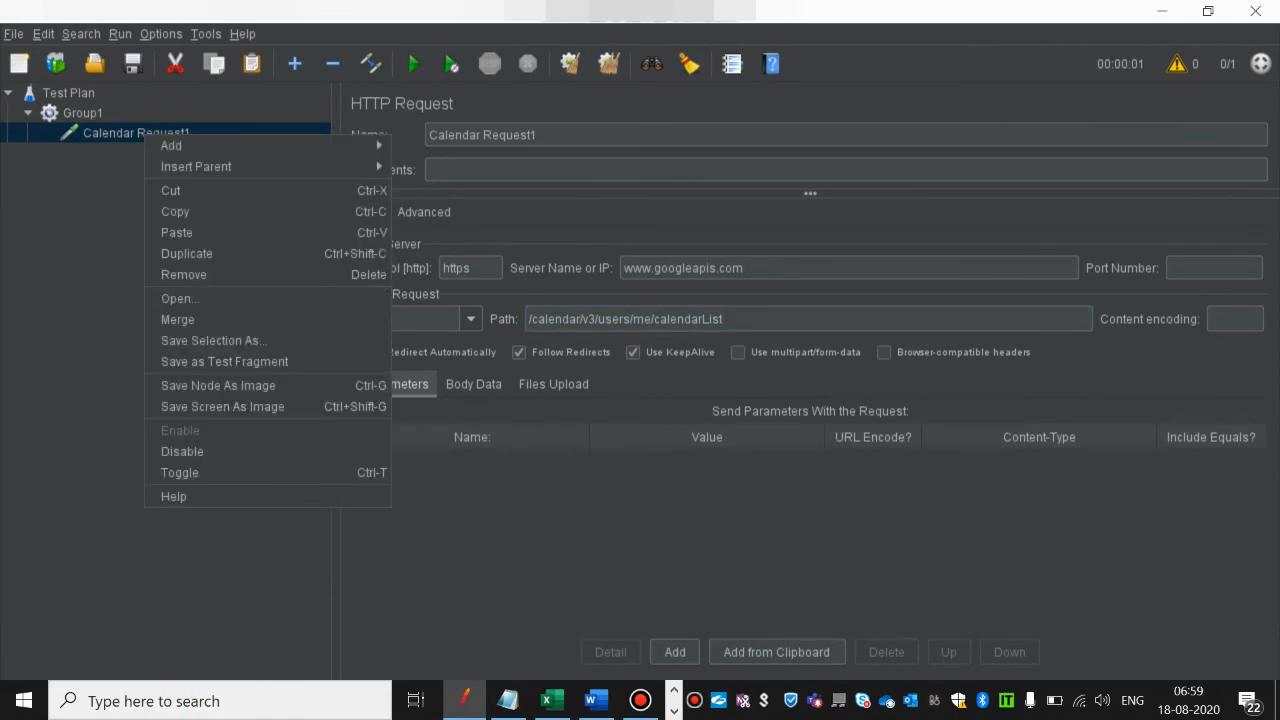
mouse_move(172, 146)
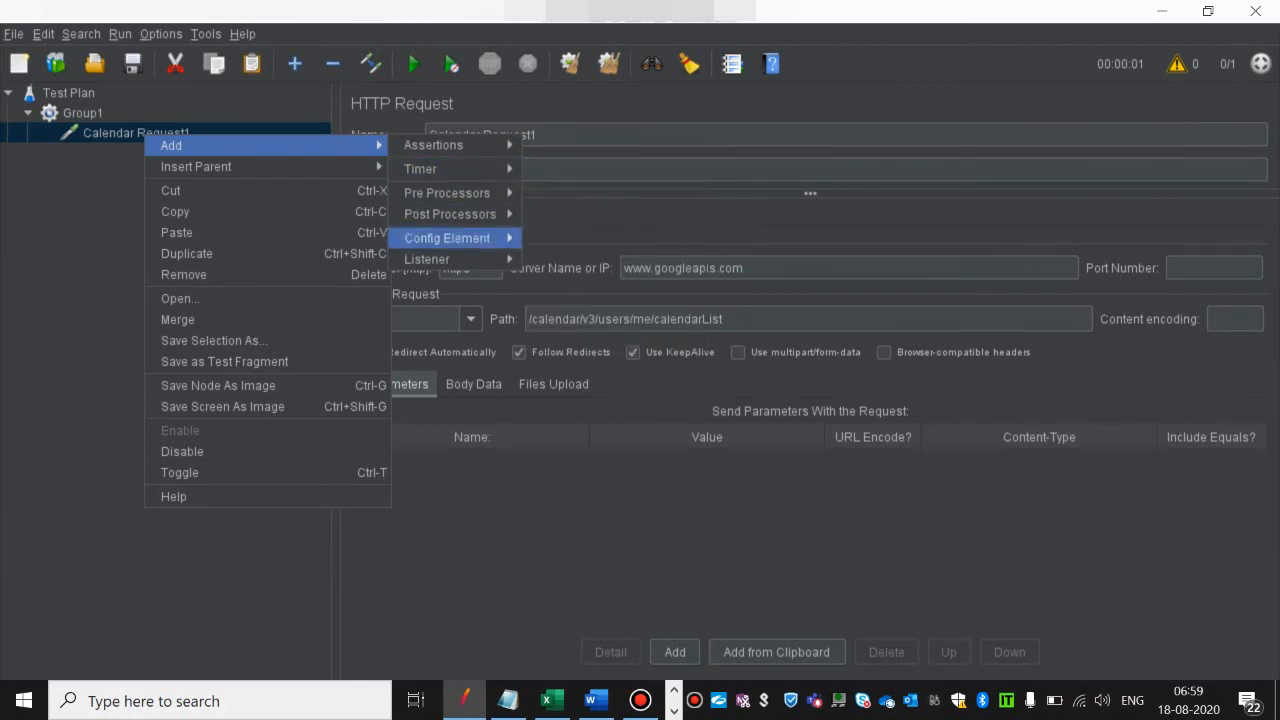
mouse_move(427, 259)
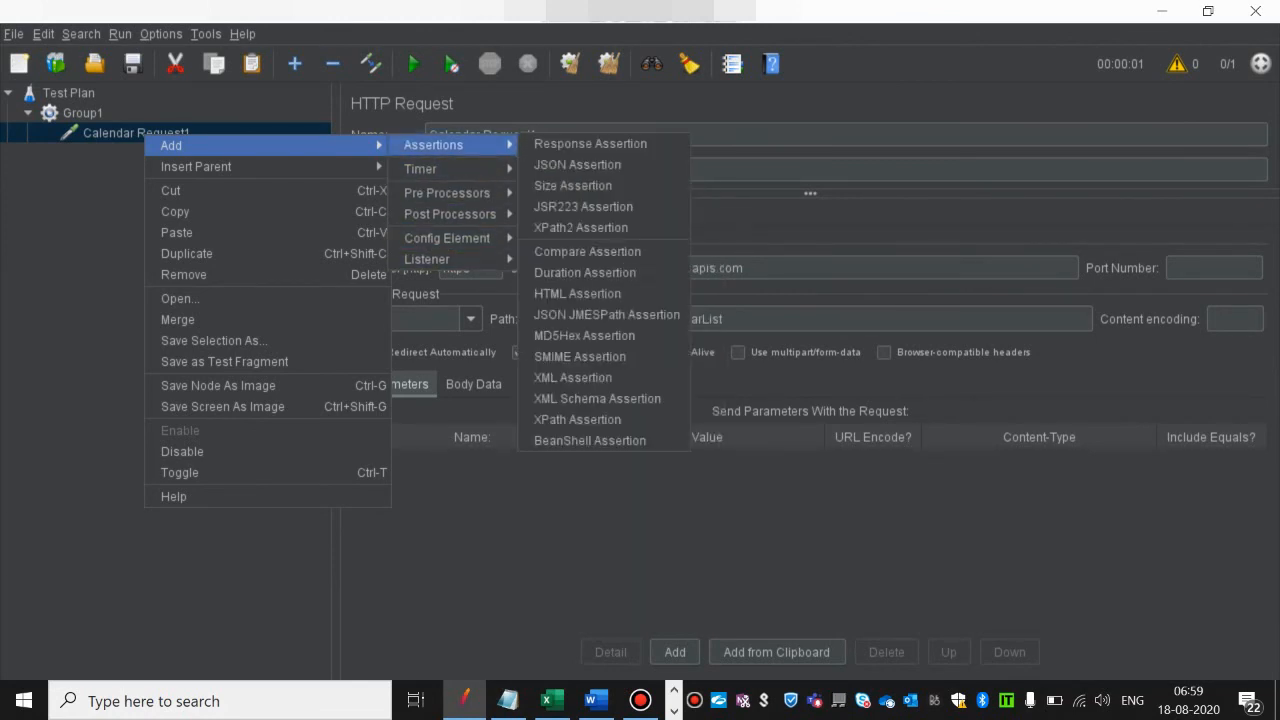
mouse_move(450, 214)
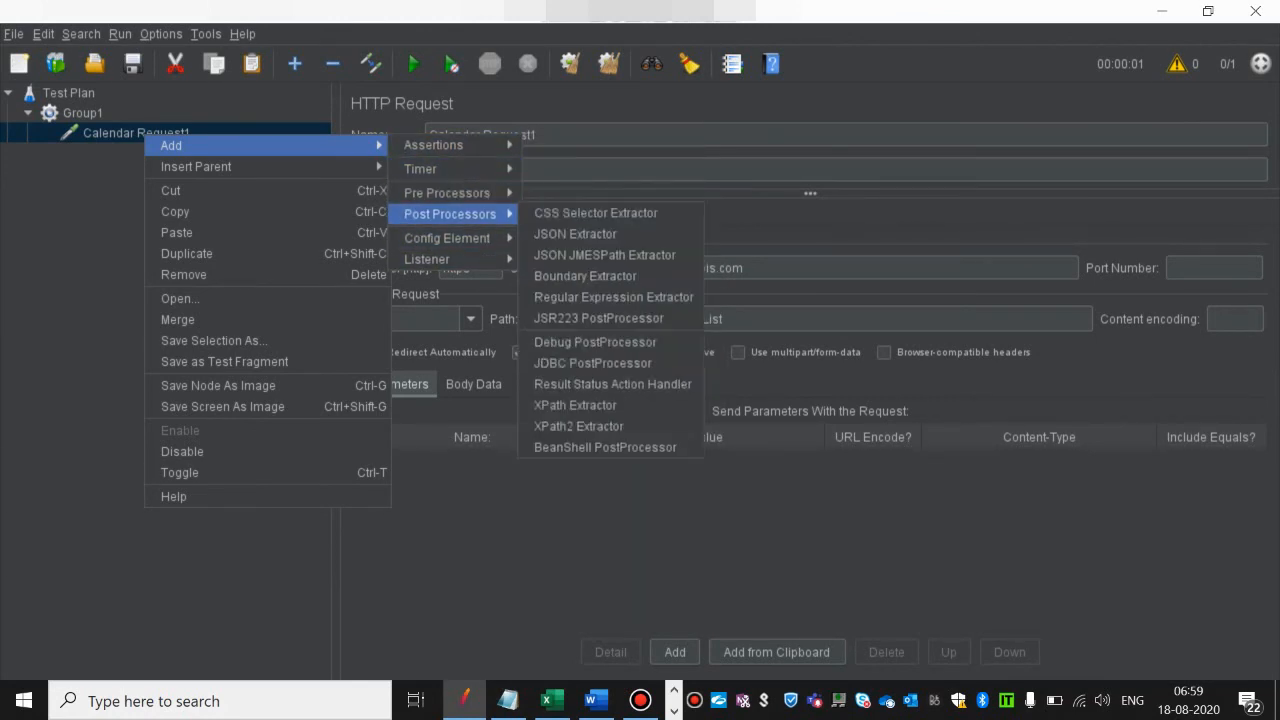
mouse_move(447, 192)
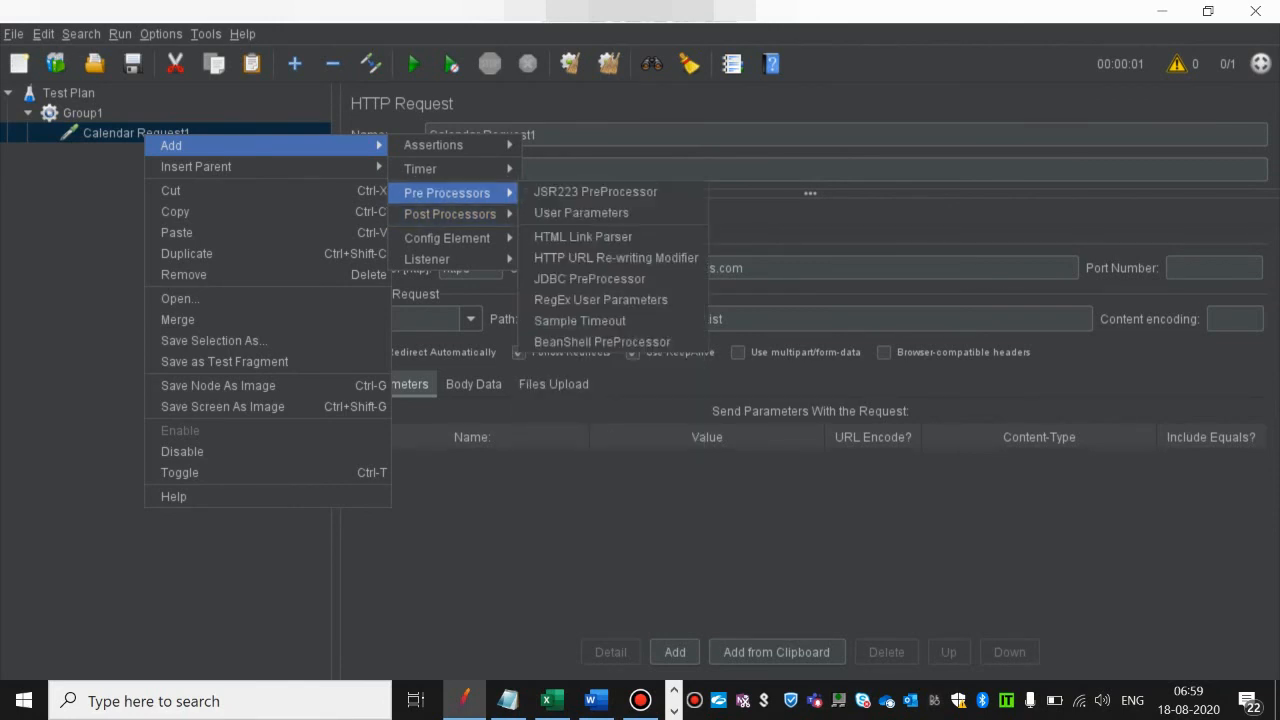
mouse_move(440, 169)
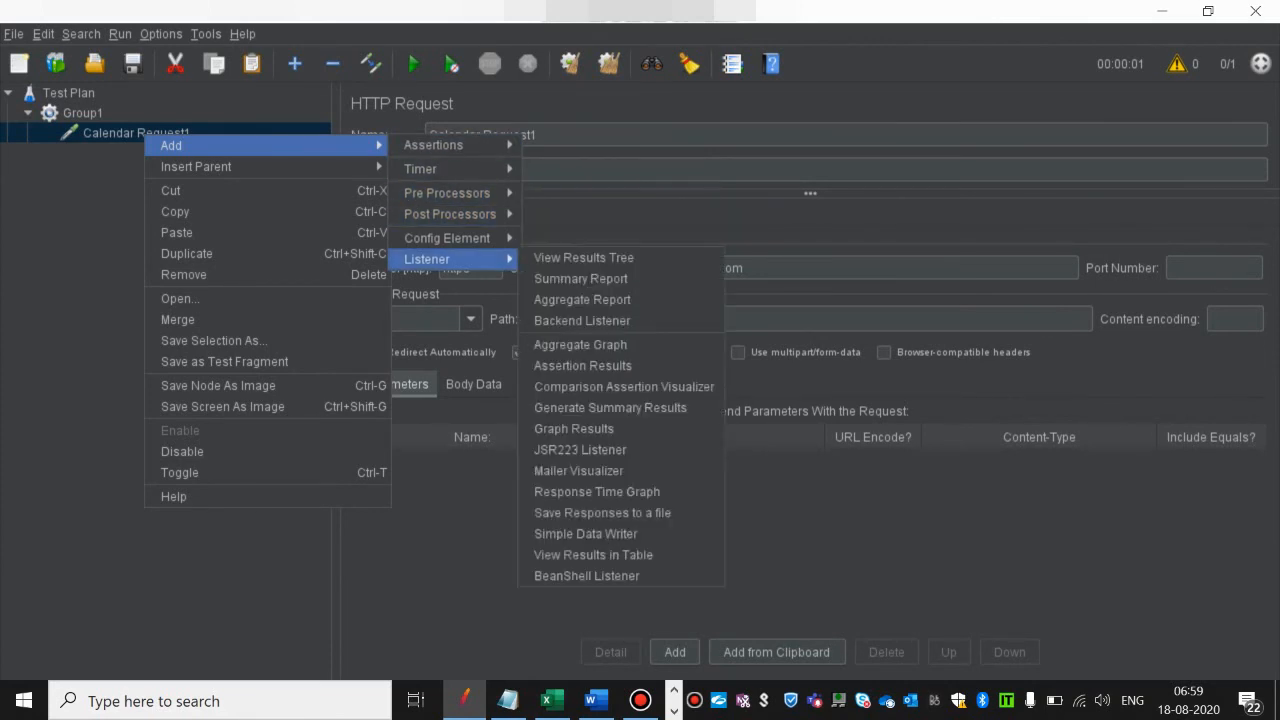
mouse_move(447, 238)
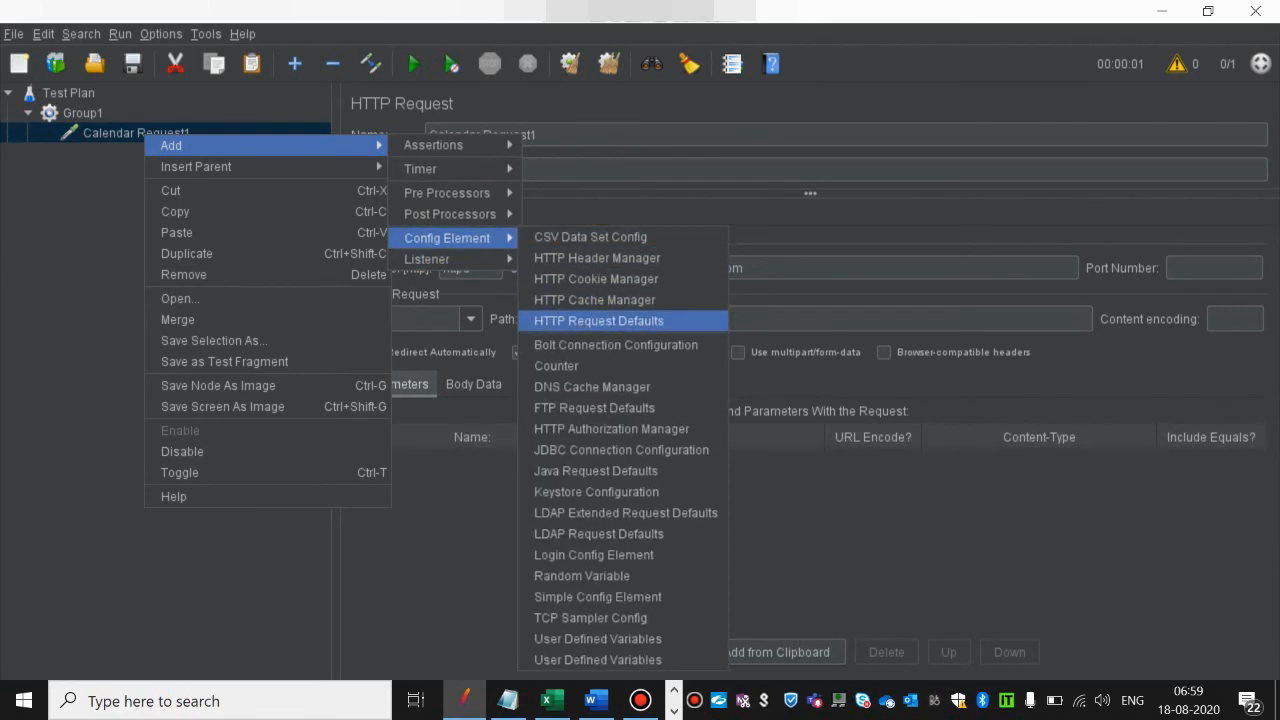
click(597, 258)
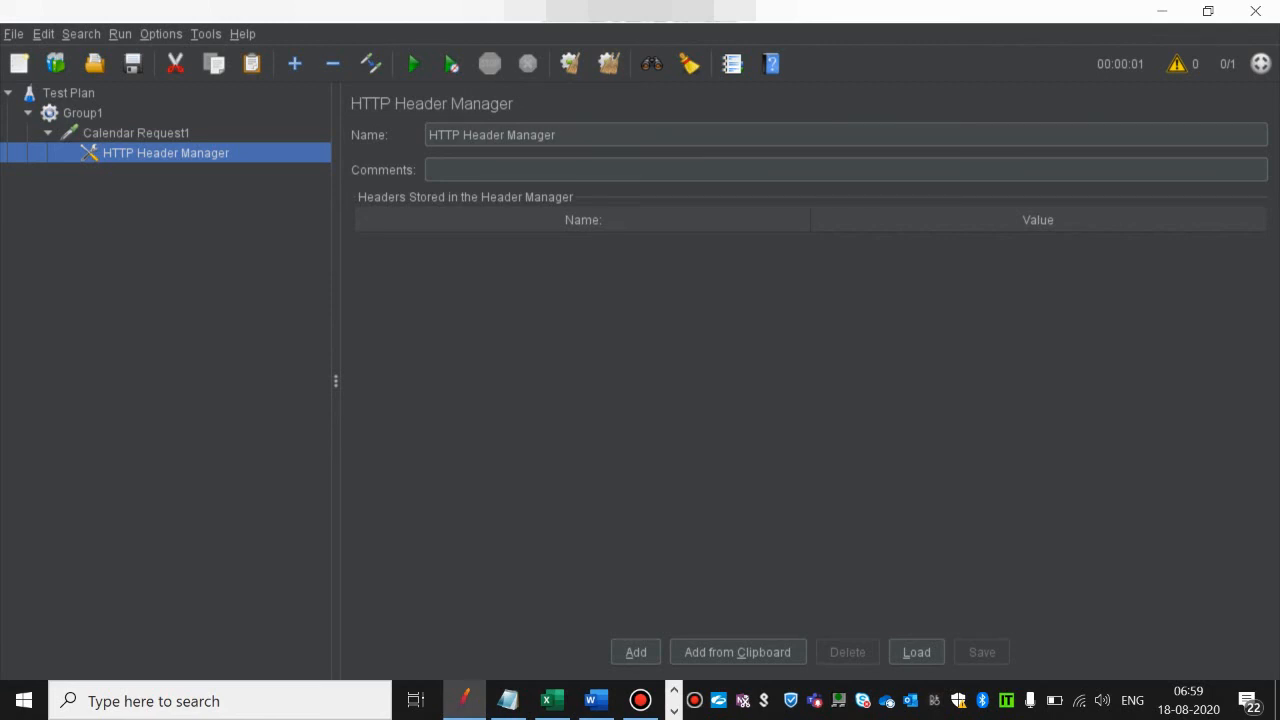
Step: Rename the HTTP Header Manager as Authorization token
drag(560, 135, 429, 135)
key(BackSpace)
text(T)
key(BackSpace)
text(Tok)
key(BackSpace)
key(BackSpace)
key(BackSpace)
text(Au)
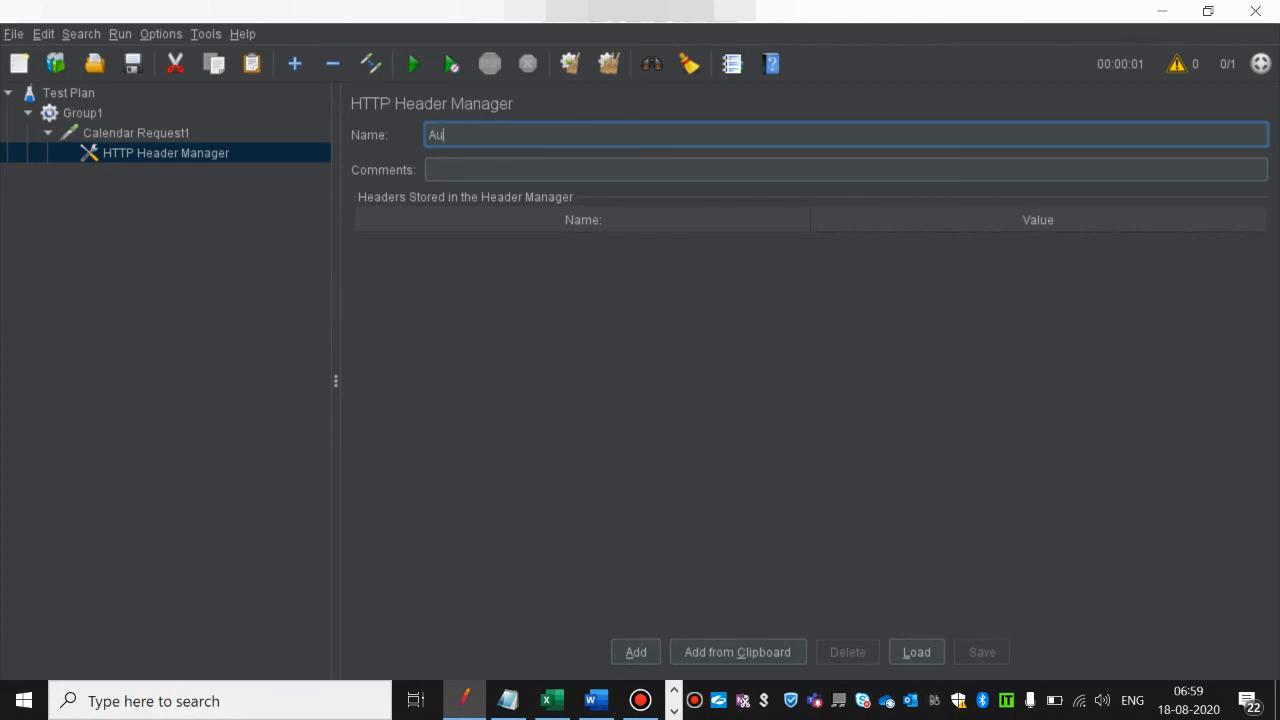
text(thorization token)
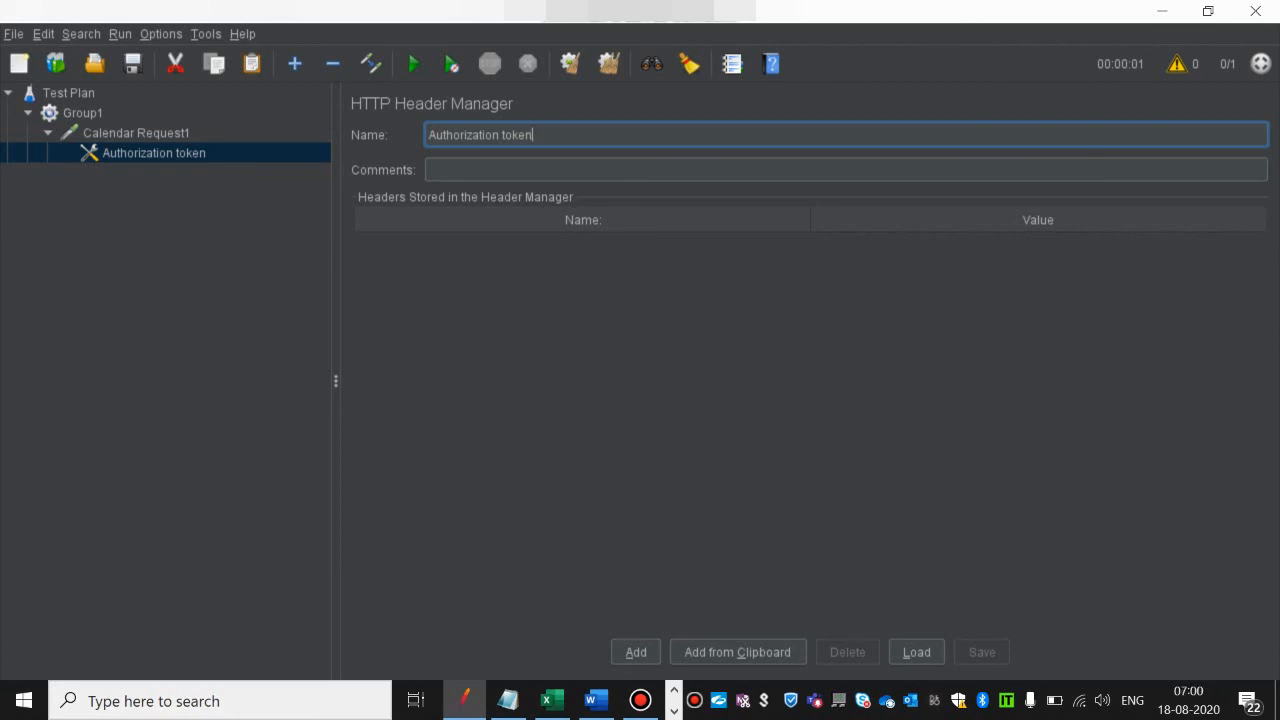
Step: Add a header entry named Authorization to the Authorization token header manager
click(636, 652)
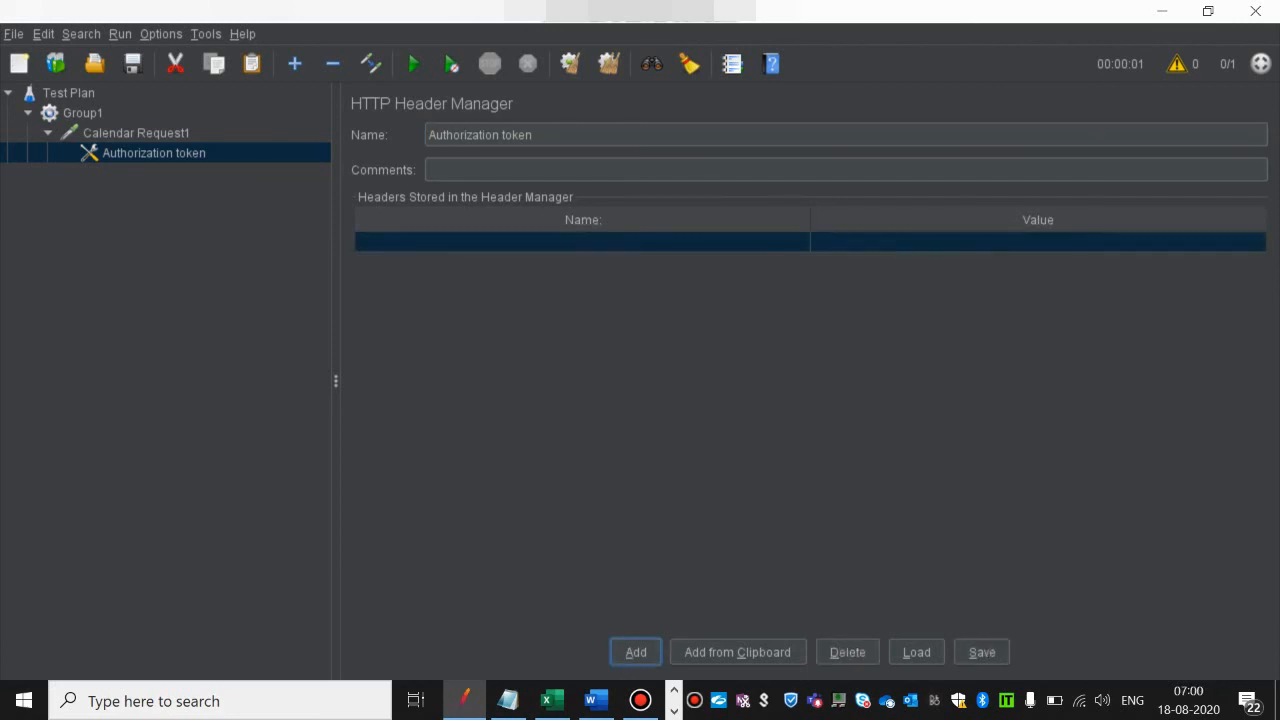
double_click(582, 242)
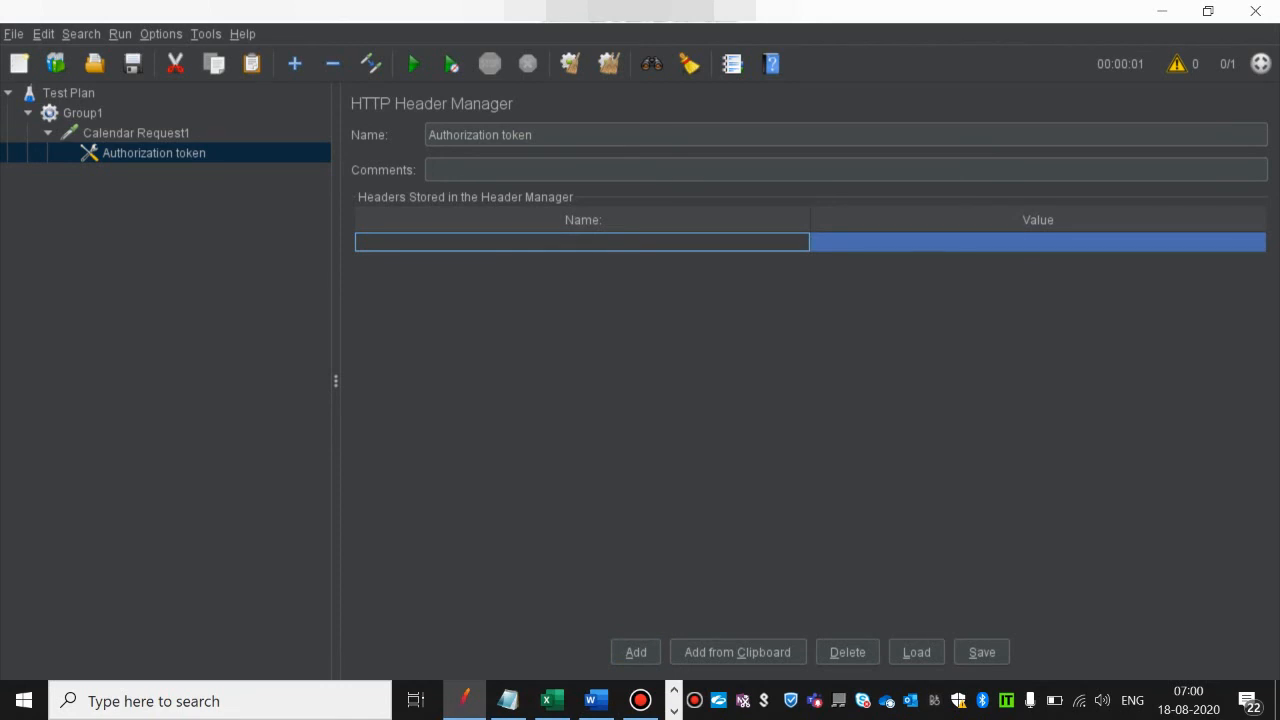
double_click(582, 242)
text(Authorizati)
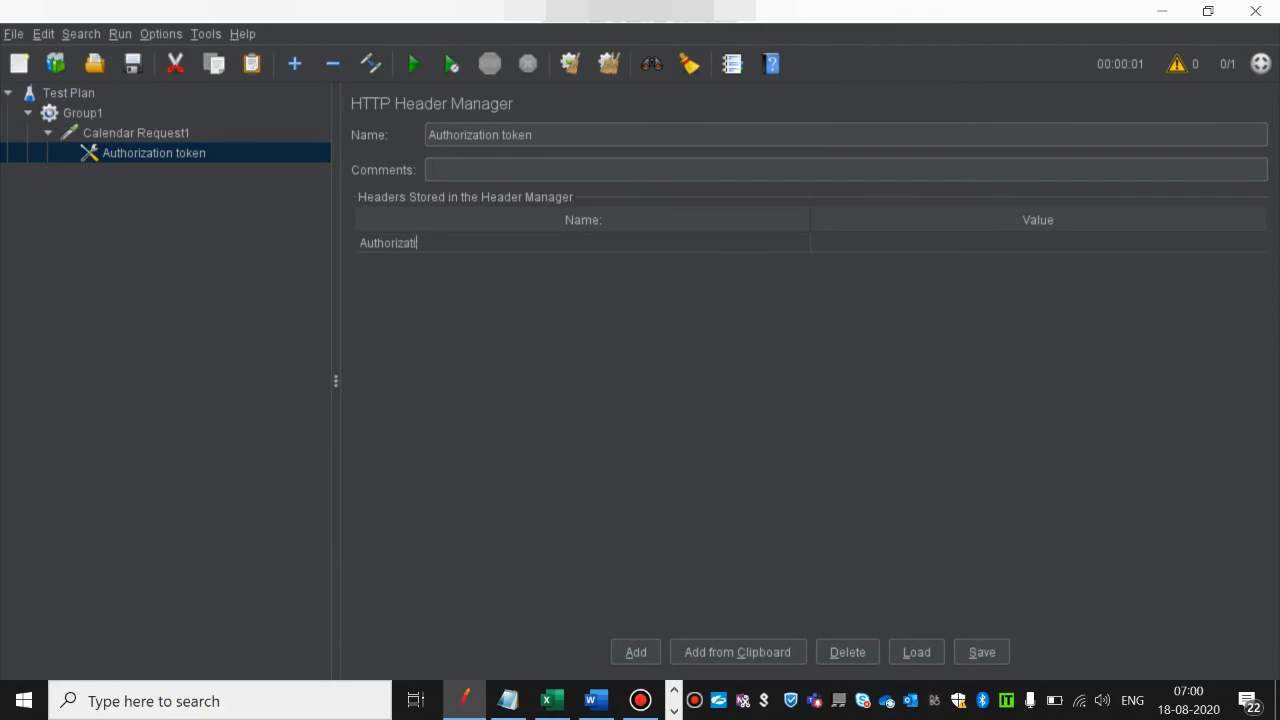
text(on)
key(Return)
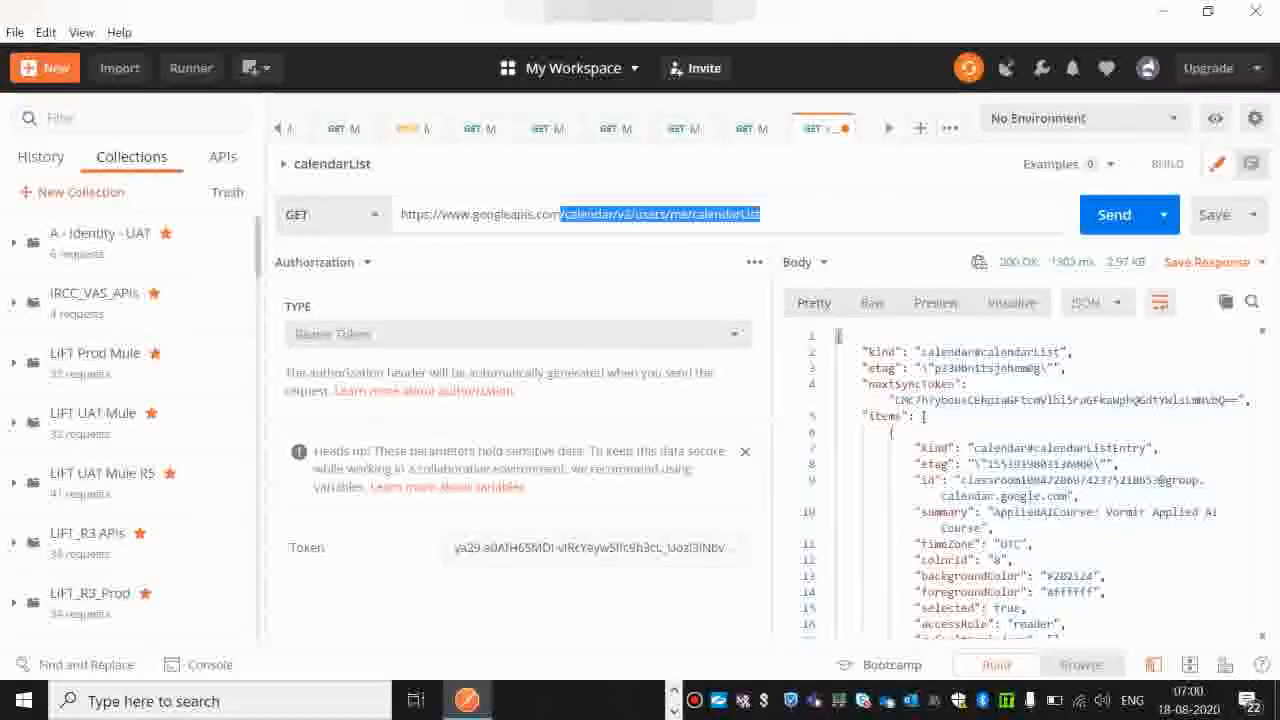
Step: Copy the Authorization header's bearer token value from the calendarList request headers in Postman and paste it as the Authorization header's value in JMeter
click(322, 262)
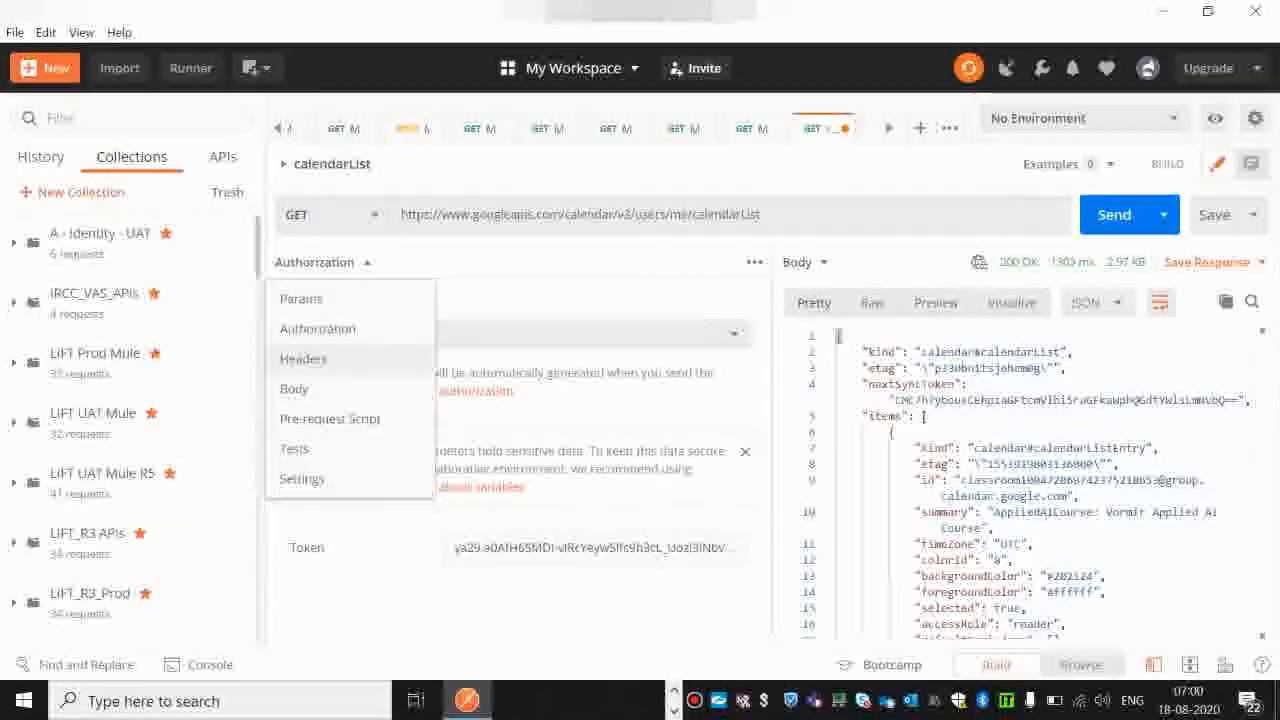
click(303, 358)
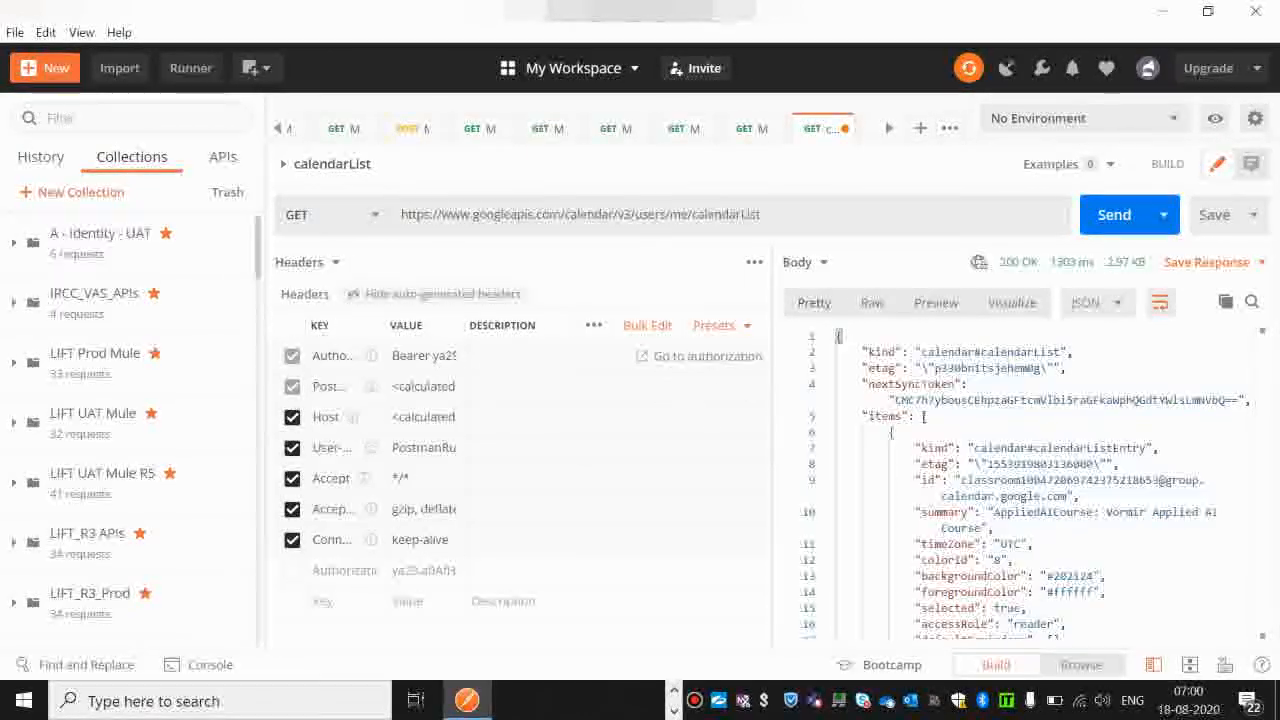
double_click(410, 356)
key(ctrl+a)
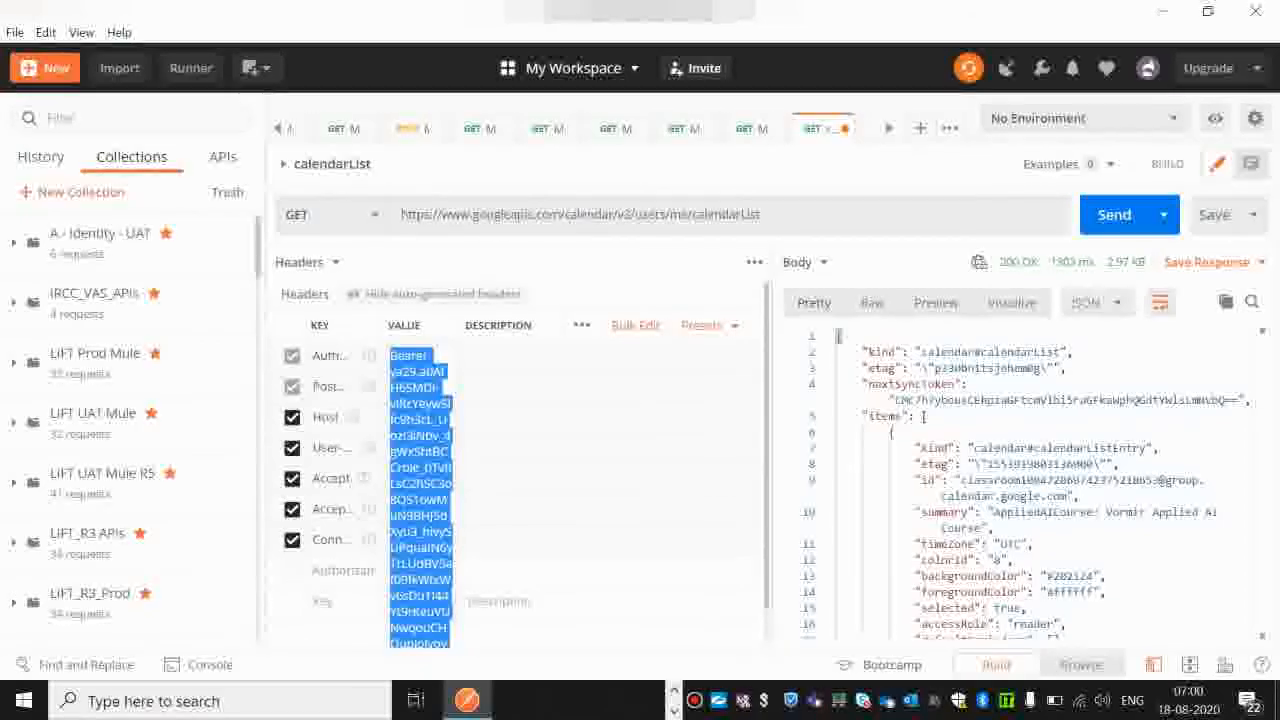
key(alt+Tab)
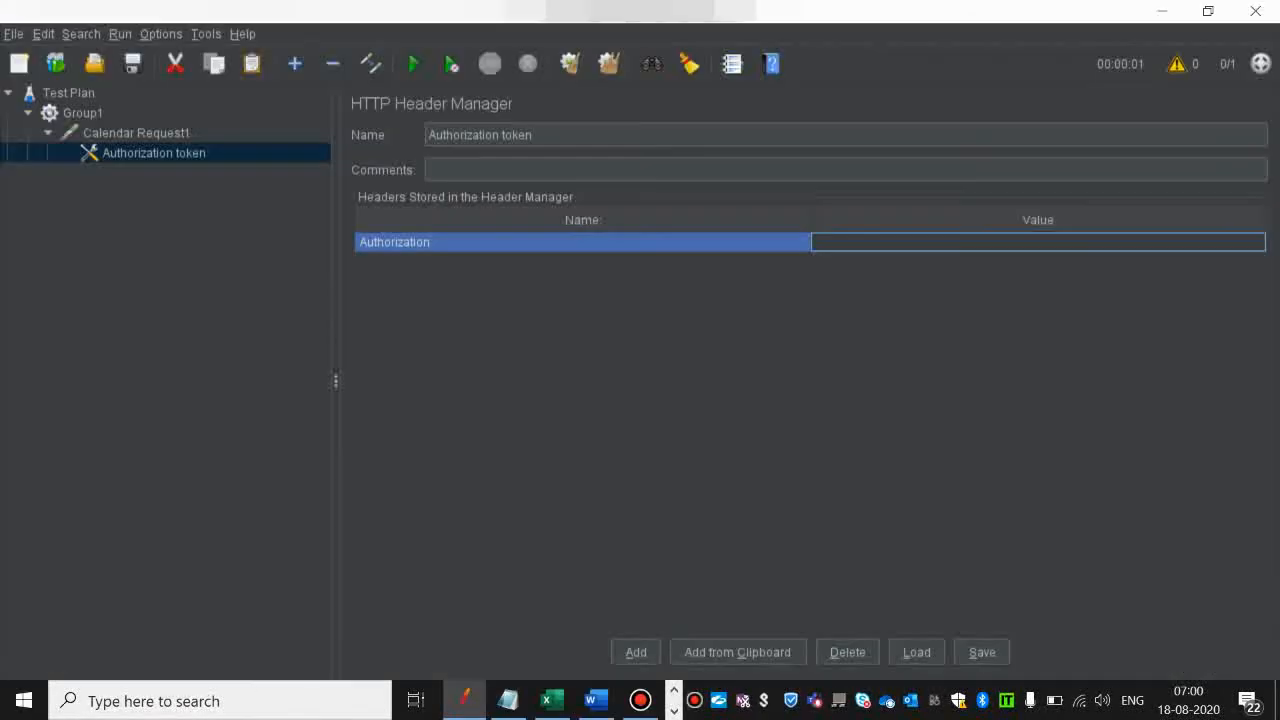
key(ctrl+v)
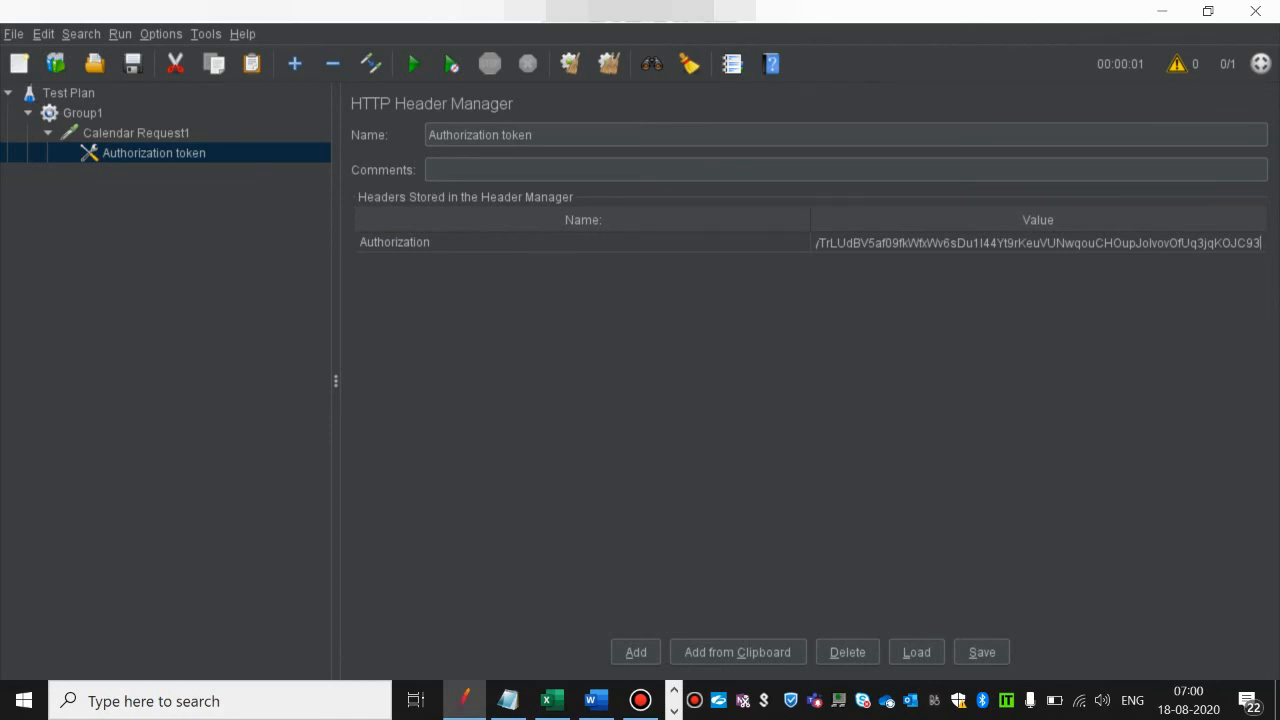
key(Return)
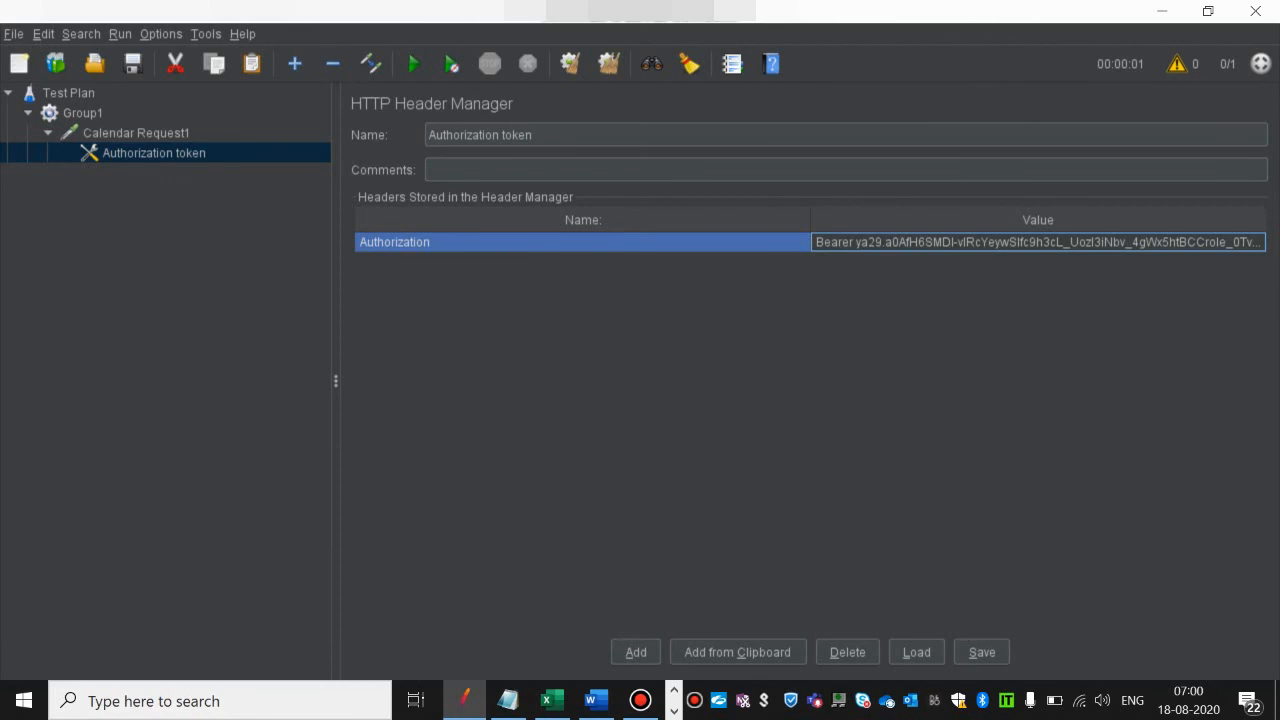
click(982, 652)
click(768, 493)
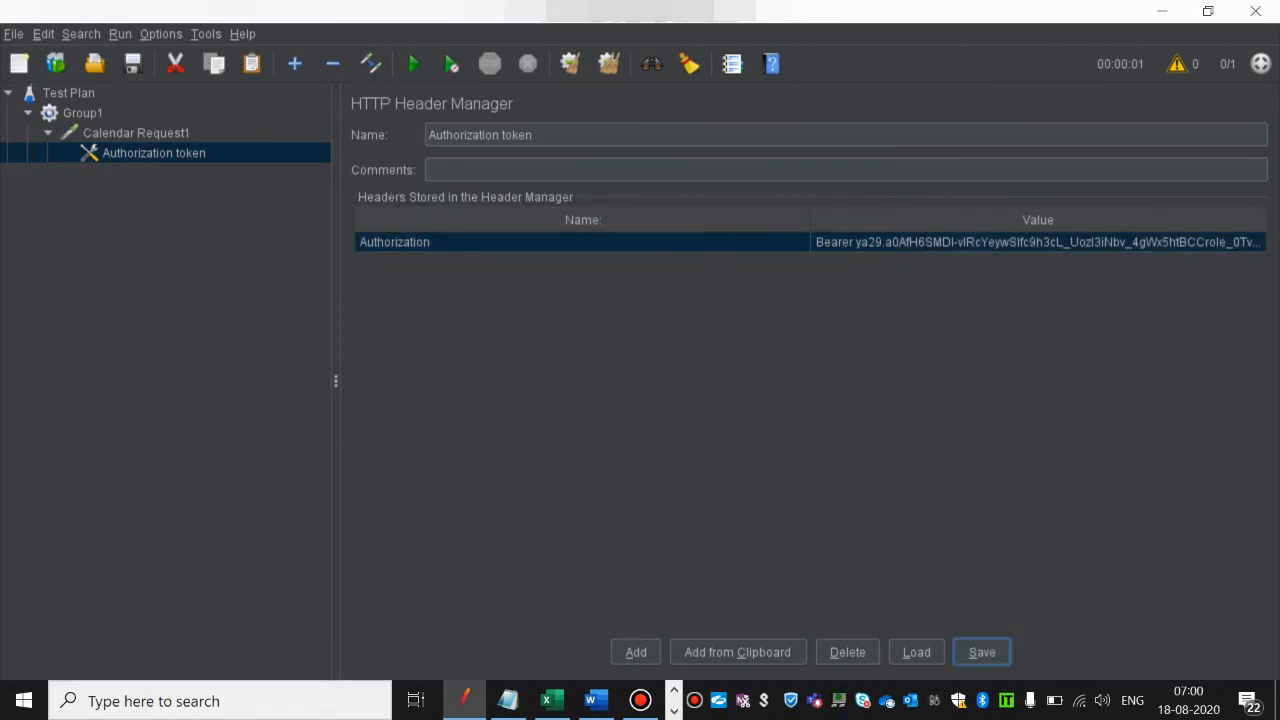
click(136, 133)
click(154, 153)
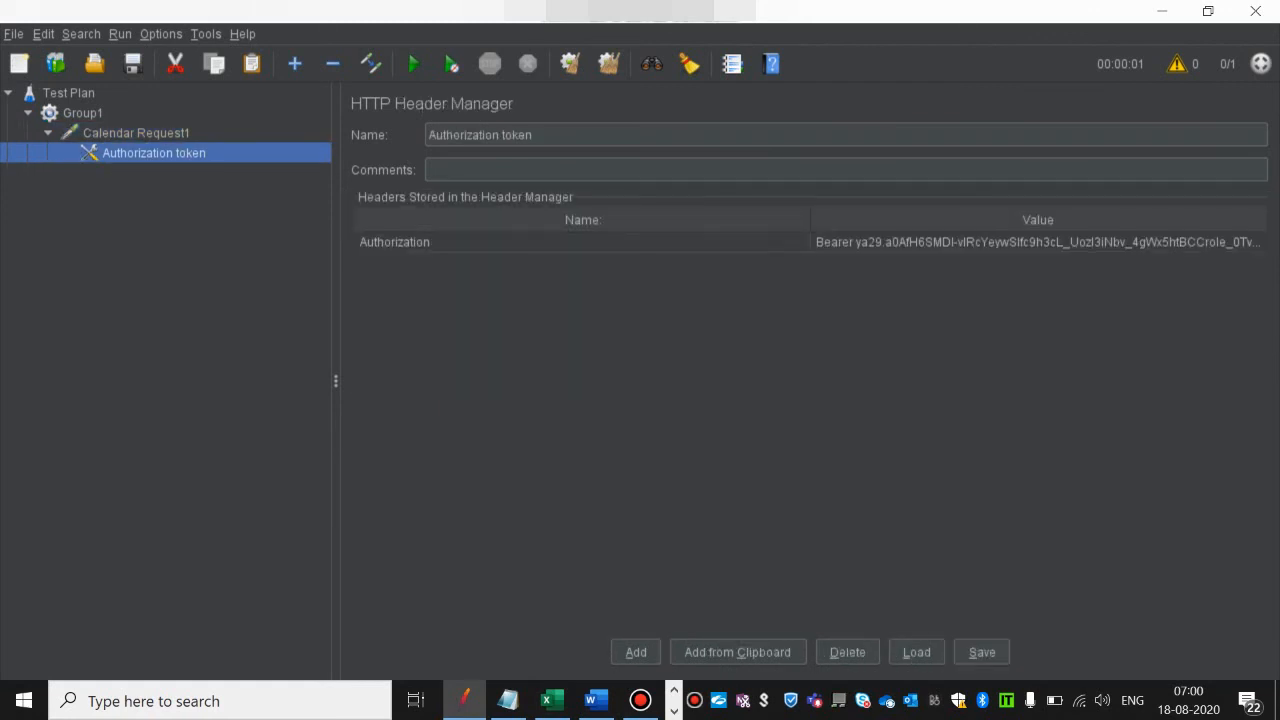
Step: Add a View Results Tree listener to the Group1 thread group
click(82, 113)
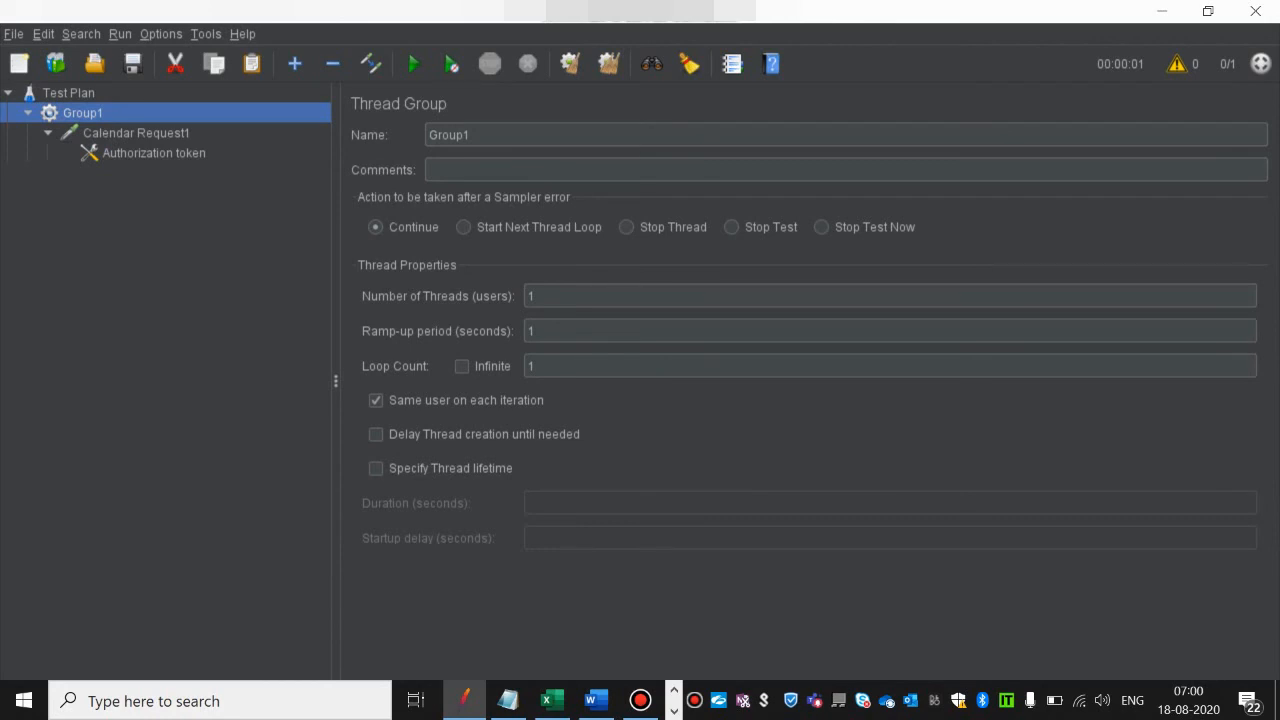
right_click(114, 114)
mouse_move(150, 122)
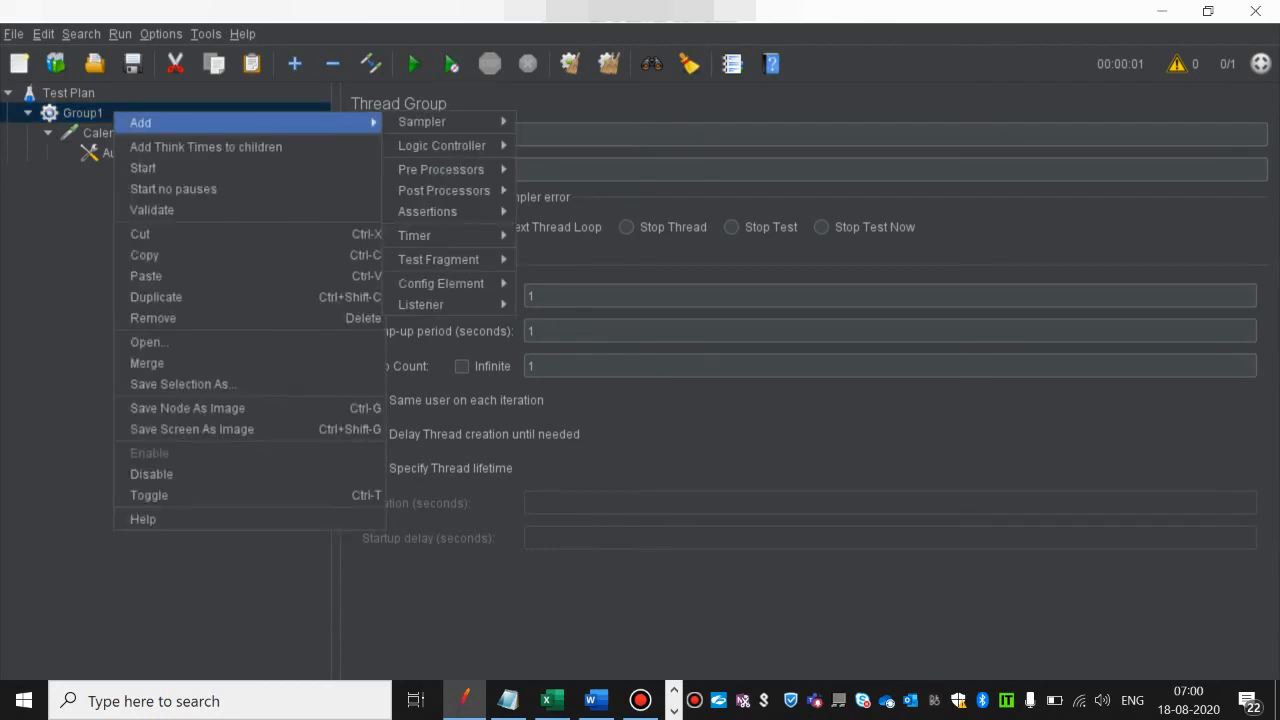
mouse_move(420, 304)
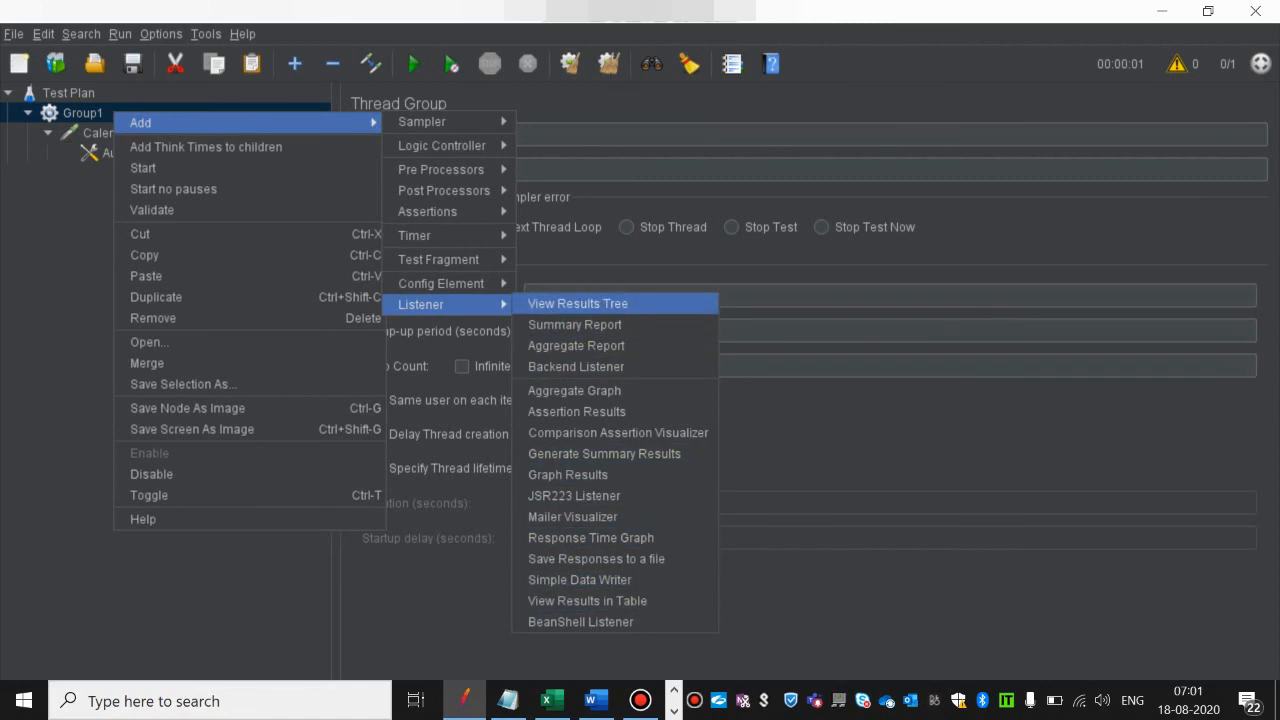
click(578, 303)
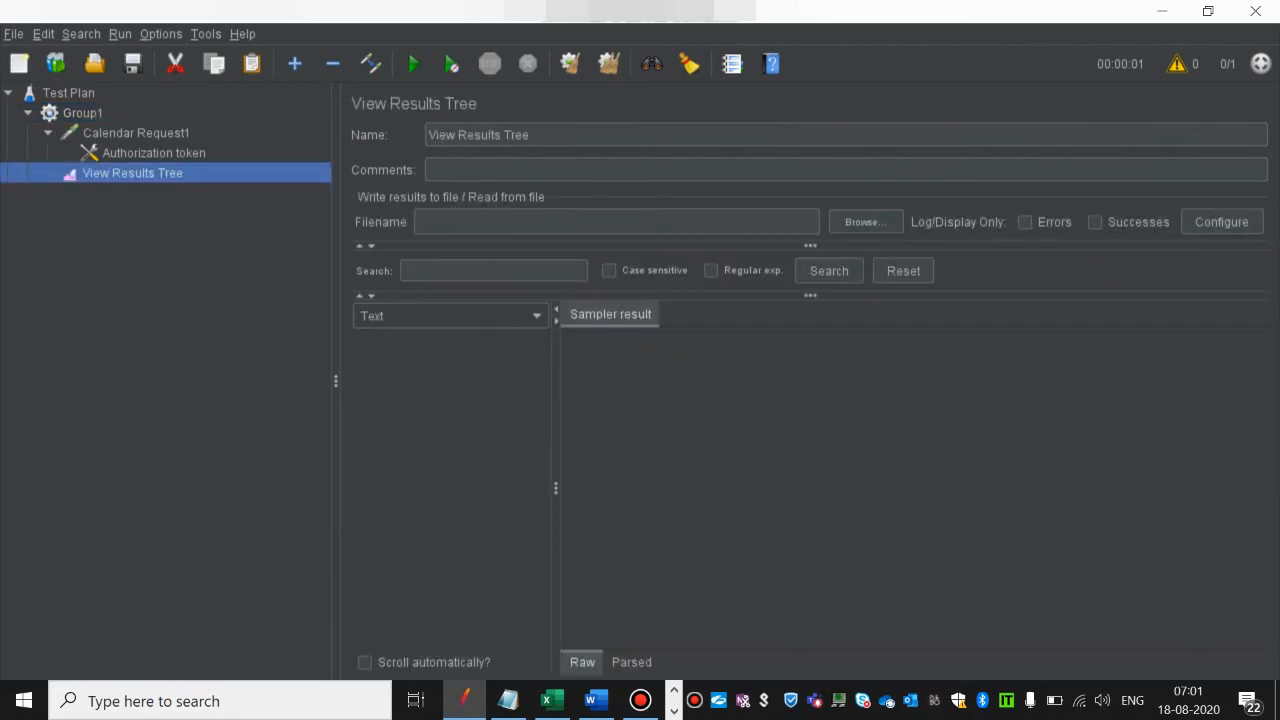
Step: Add a Summary Report listener and an Aggregate Report listener to the Group1 thread group
click(82, 112)
right_click(96, 113)
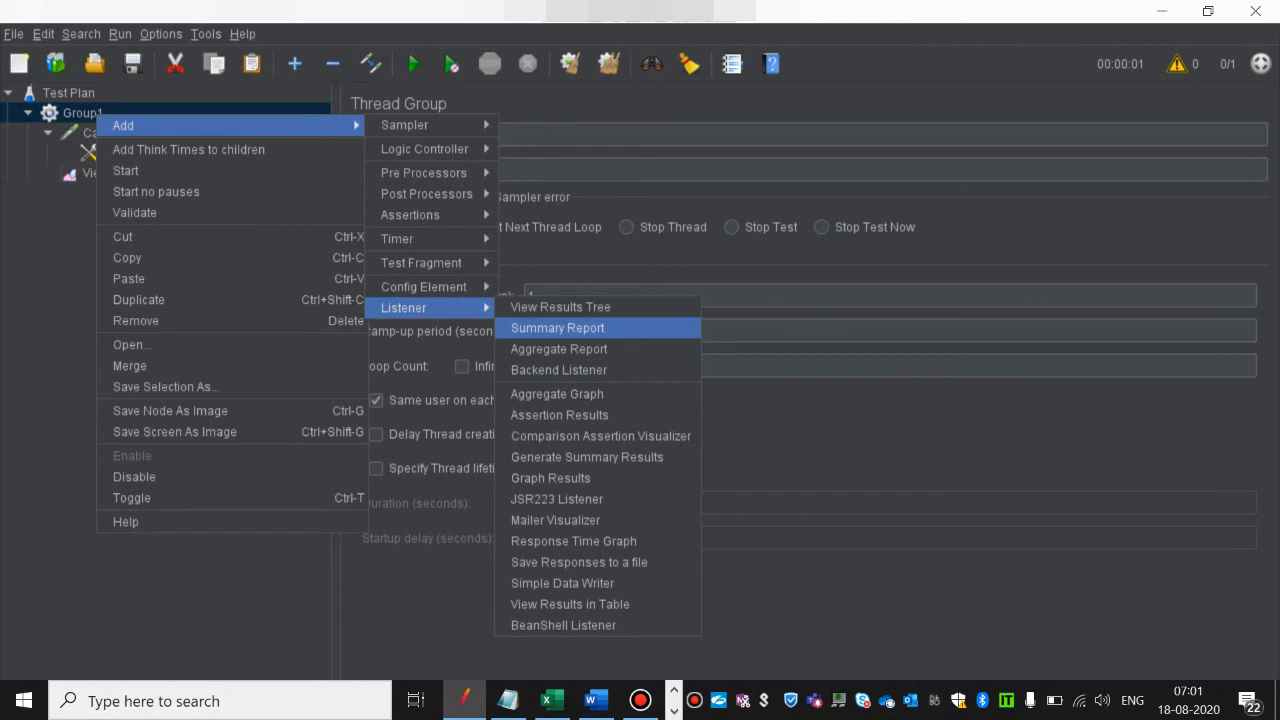
click(557, 328)
click(83, 113)
right_click(83, 113)
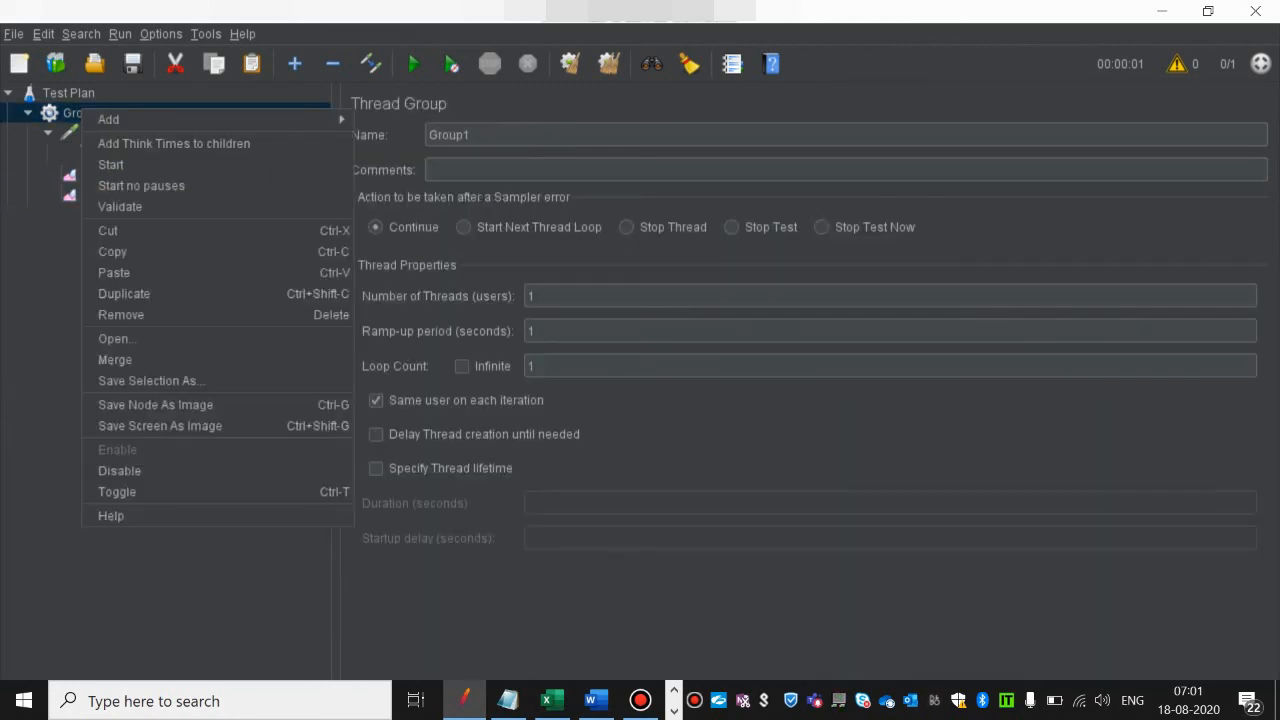
mouse_move(100, 119)
mouse_move(410, 302)
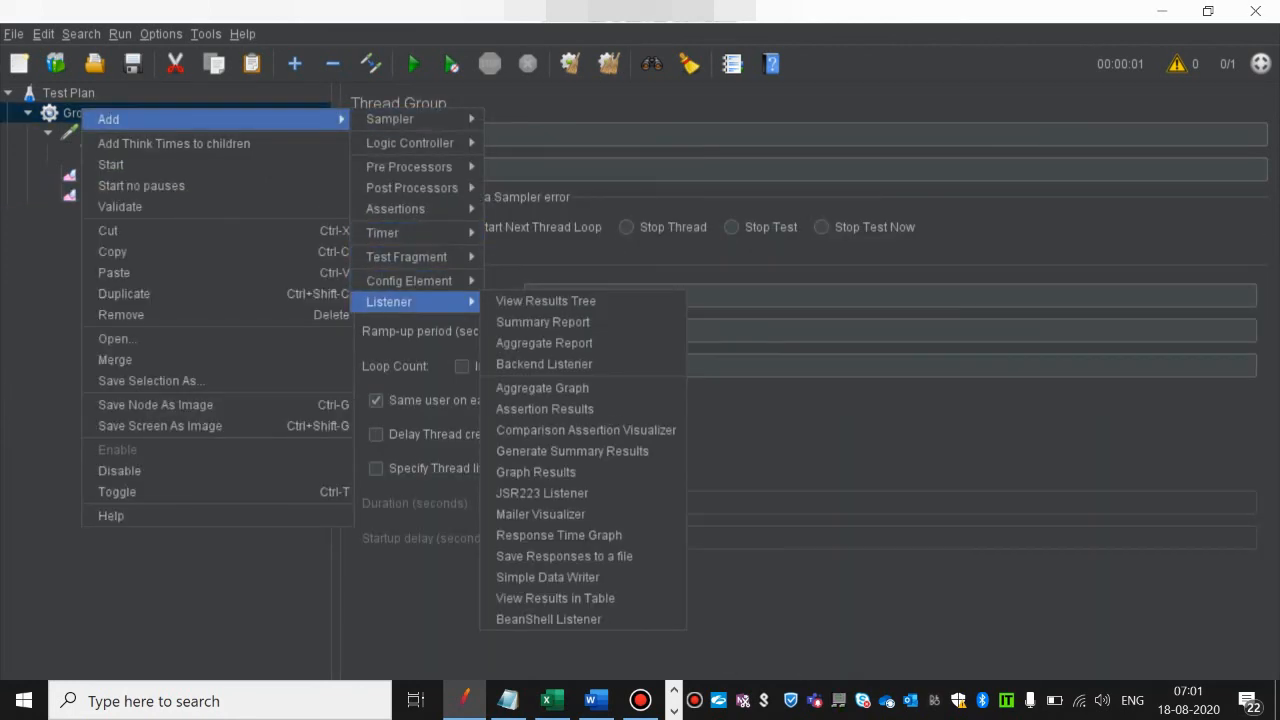
click(545, 343)
Step: Add a View Results in Table listener to the Group1 thread group
click(82, 113)
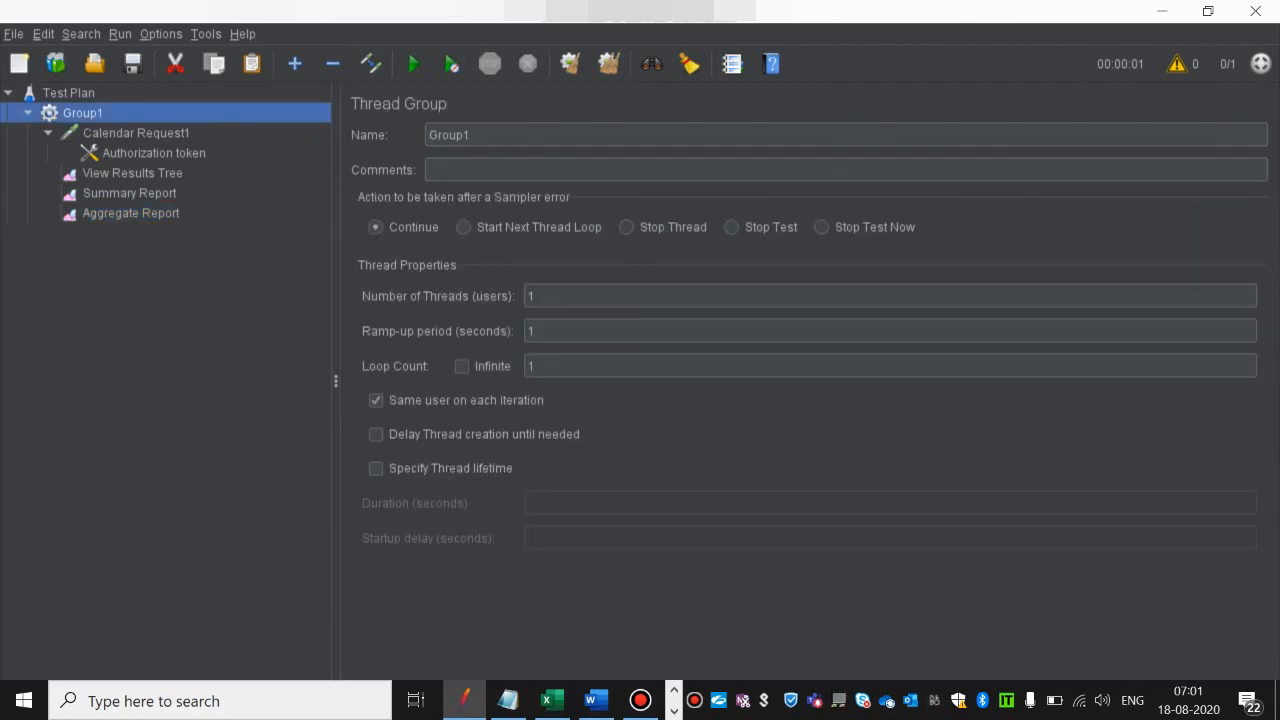
right_click(85, 112)
mouse_move(110, 119)
mouse_move(400, 119)
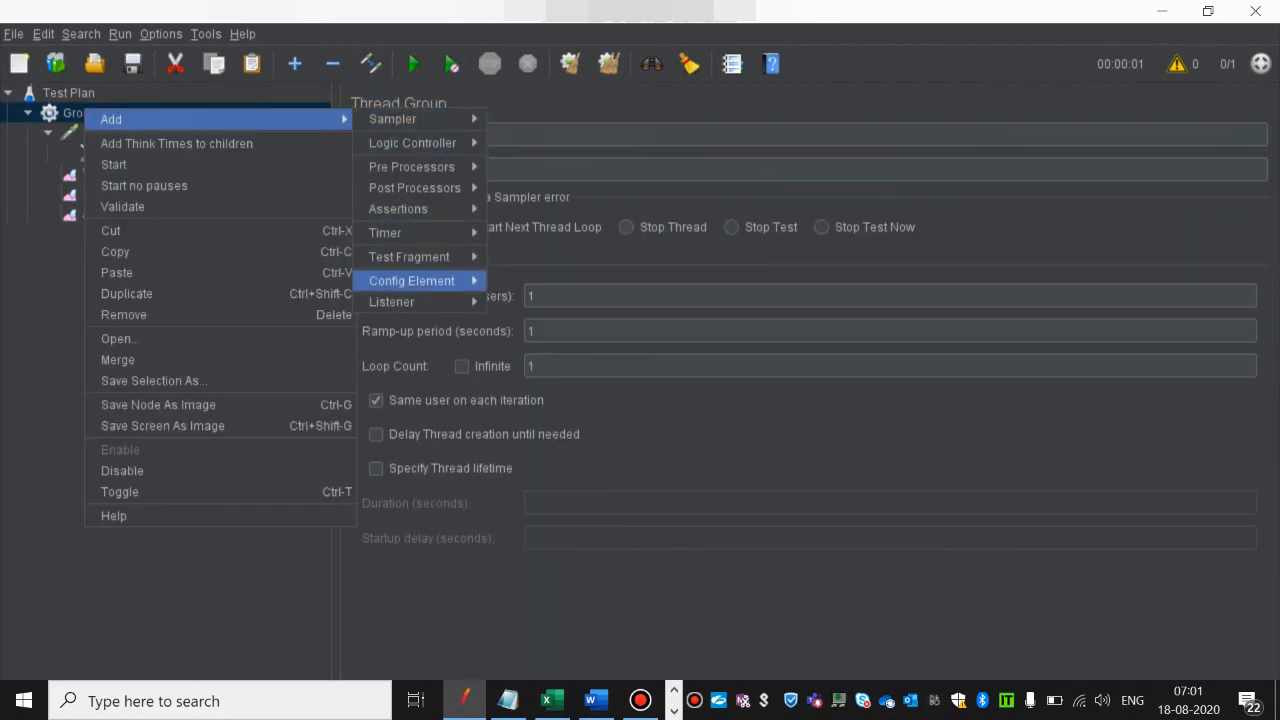
mouse_move(410, 302)
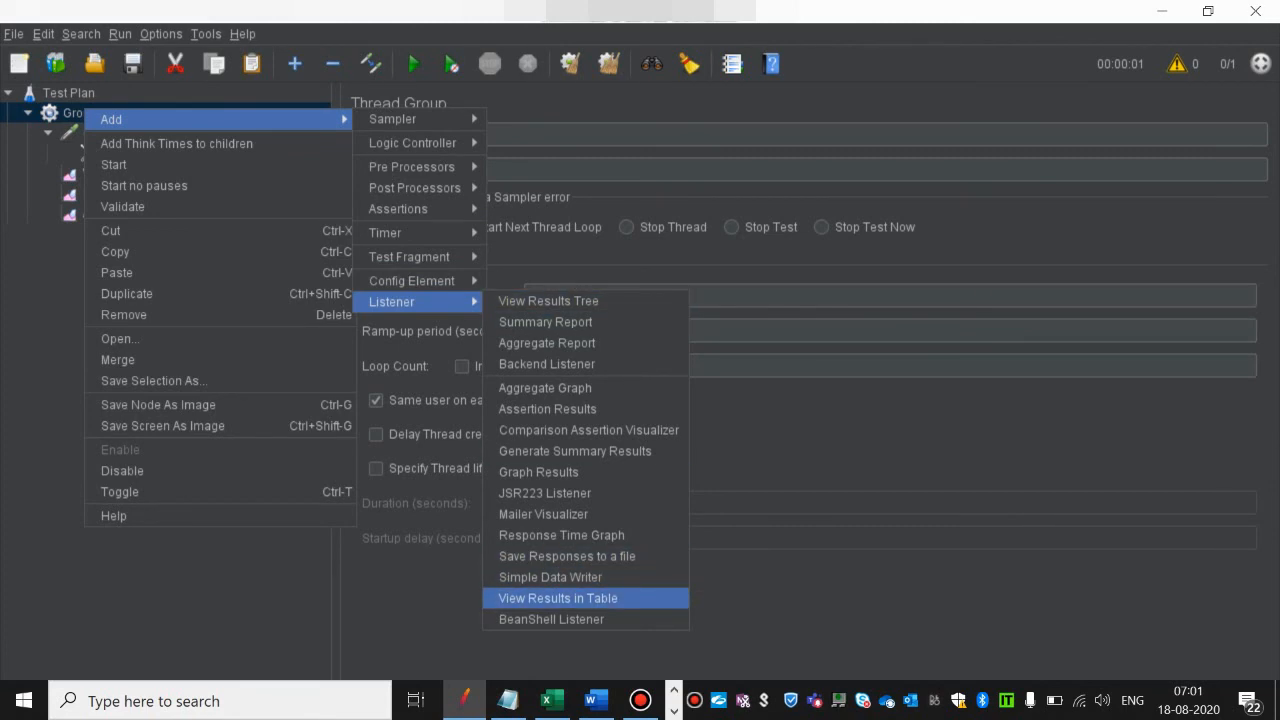
click(558, 598)
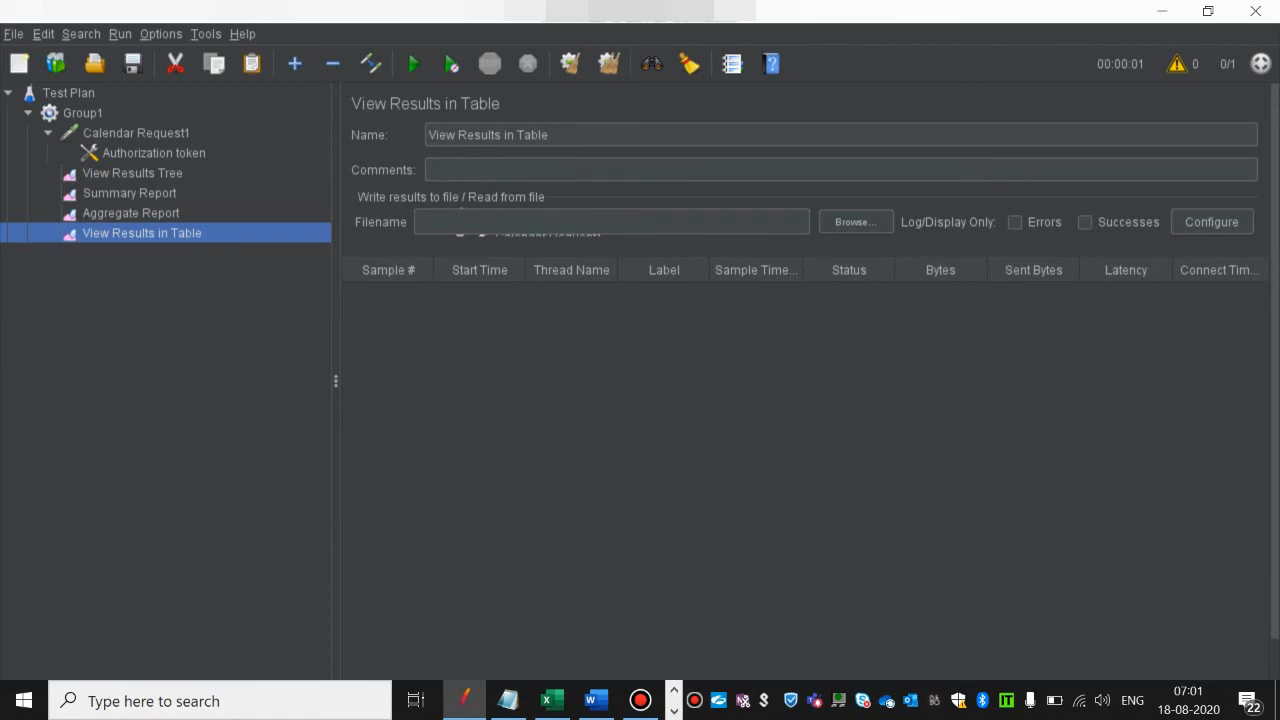
Step: Add a Graph Results listener to the Group1 thread group
click(82, 113)
right_click(82, 113)
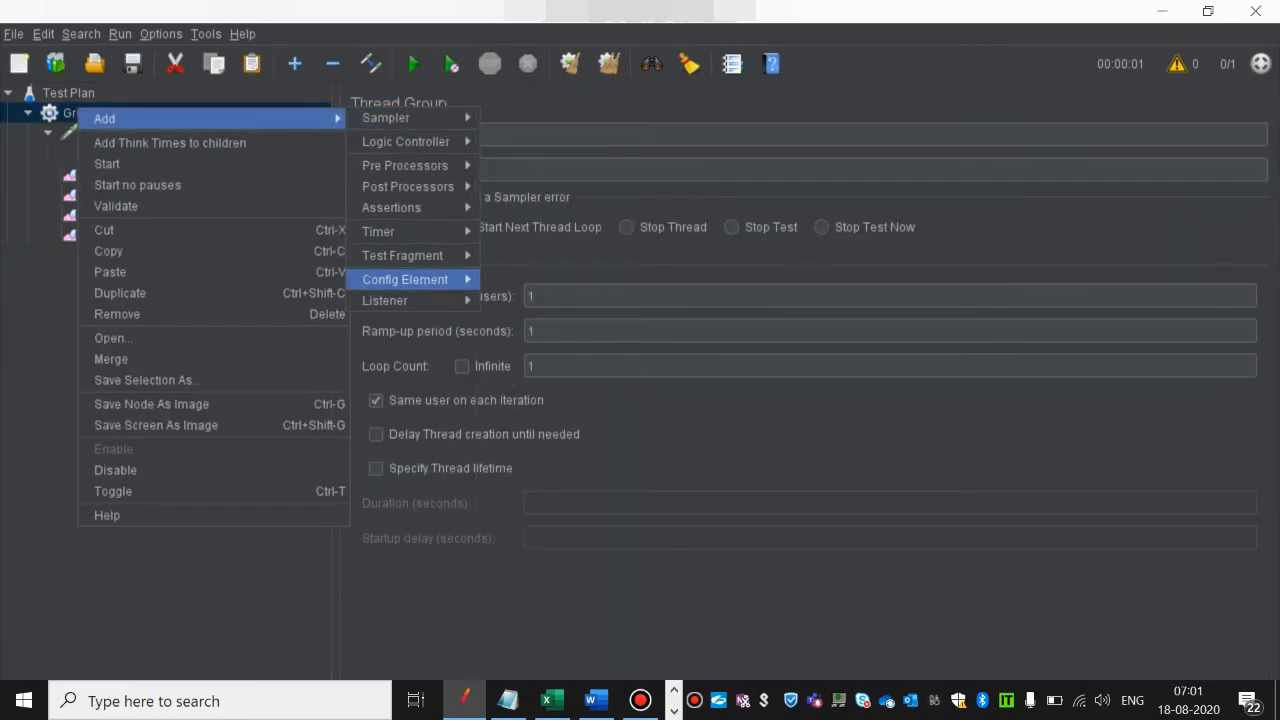
mouse_move(400, 300)
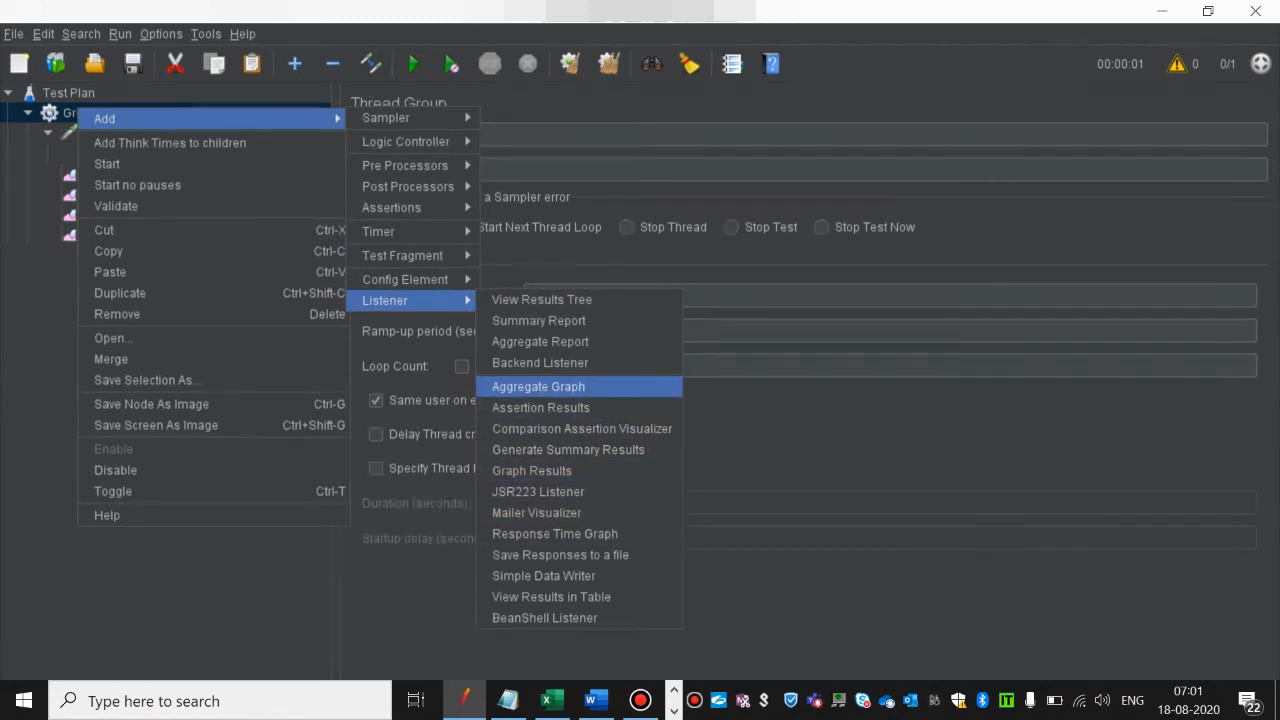
click(531, 470)
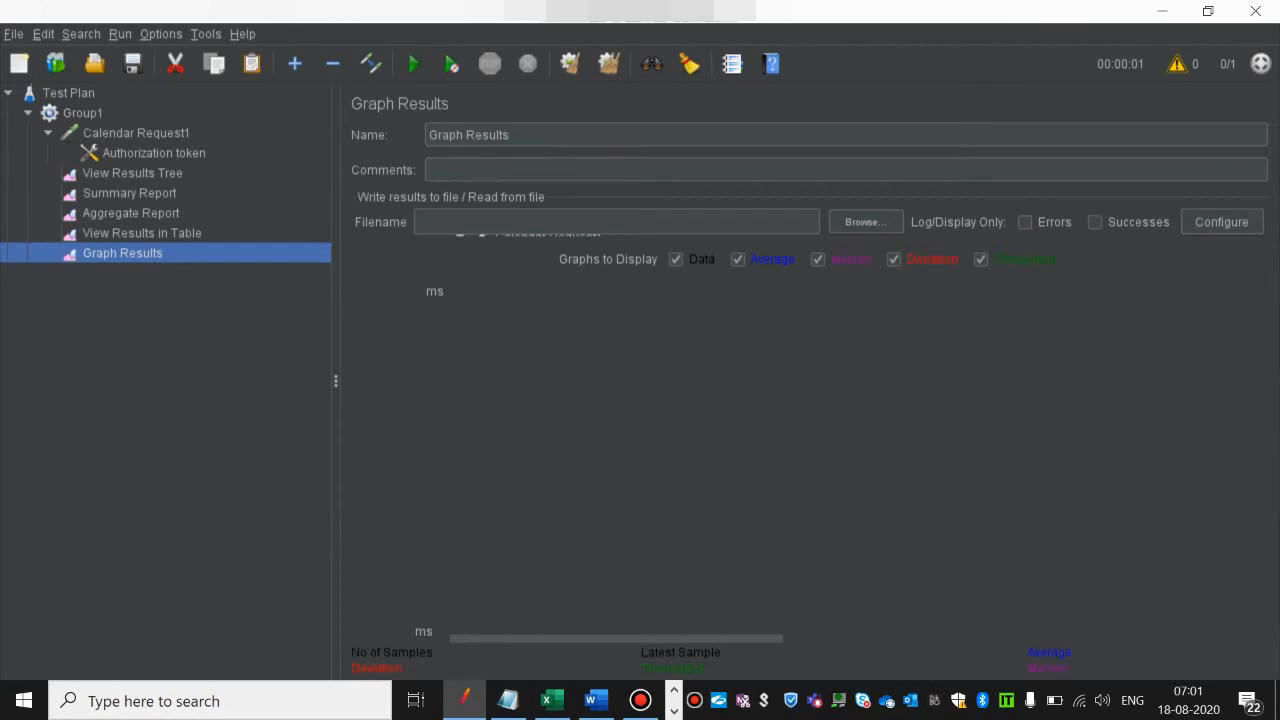
Step: Set Group1's number of threads (users) to 10 and run the test plan
click(83, 113)
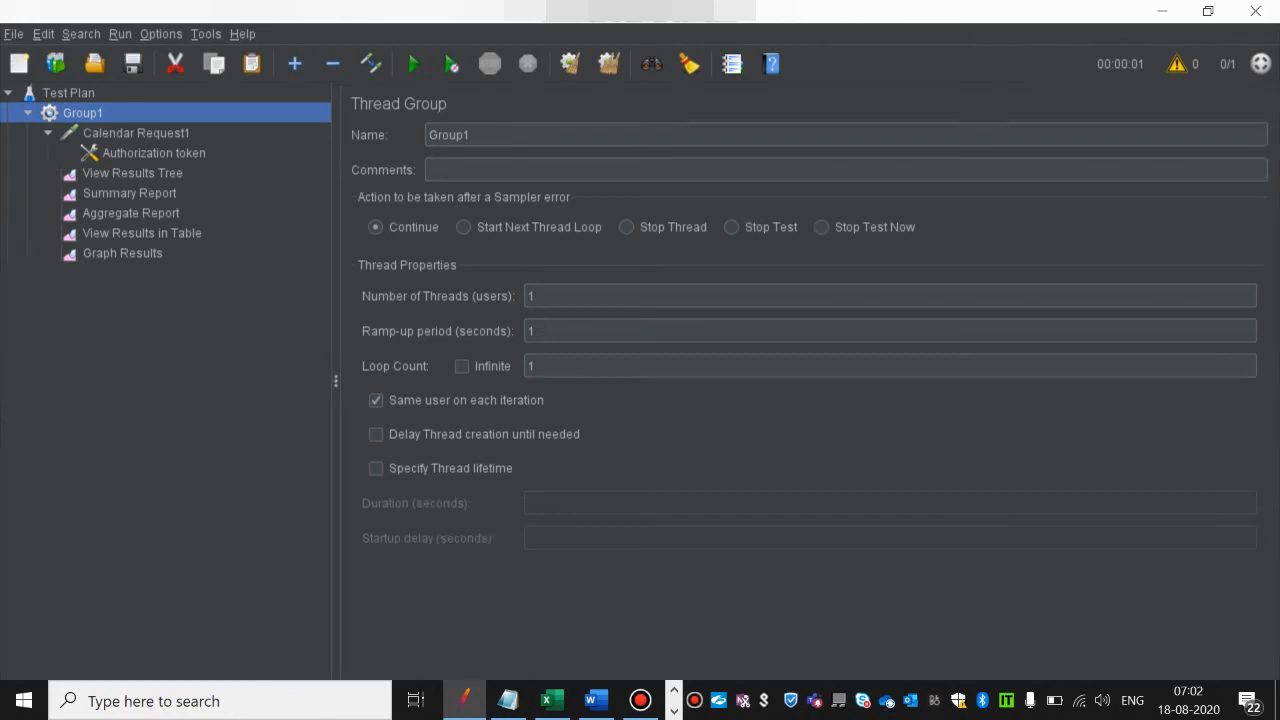
click(537, 296)
text(0)
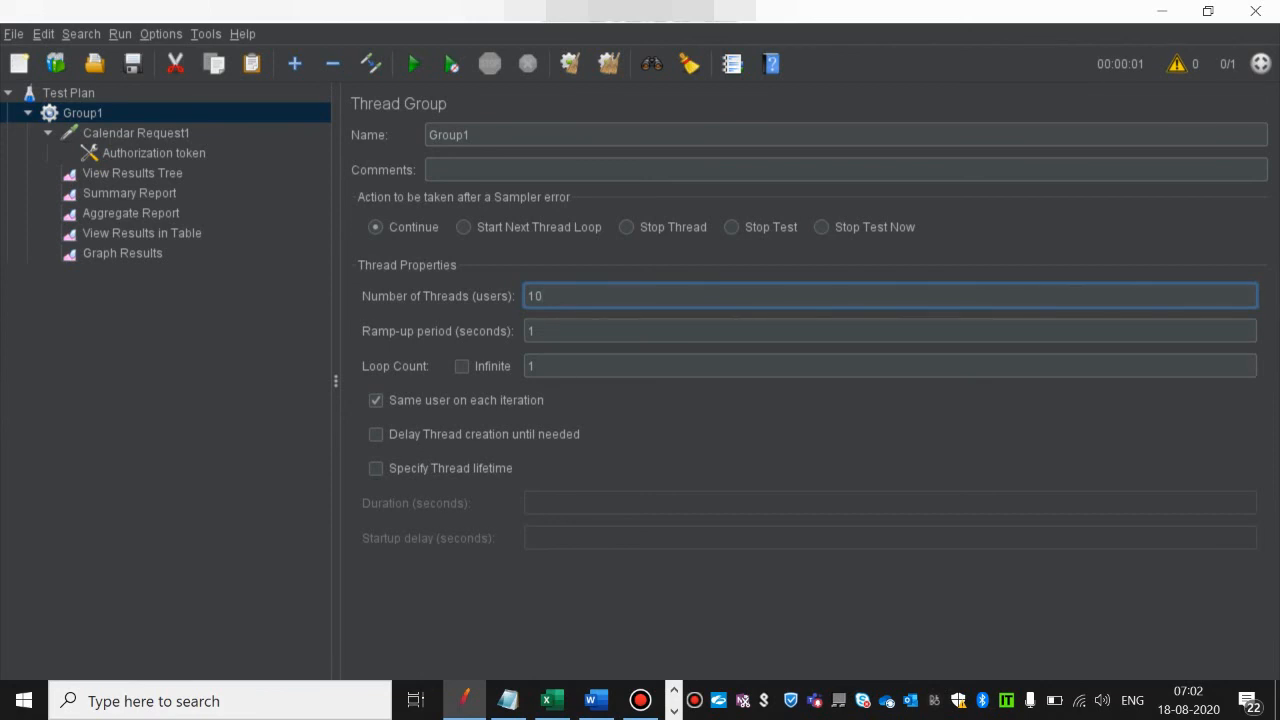
click(136, 133)
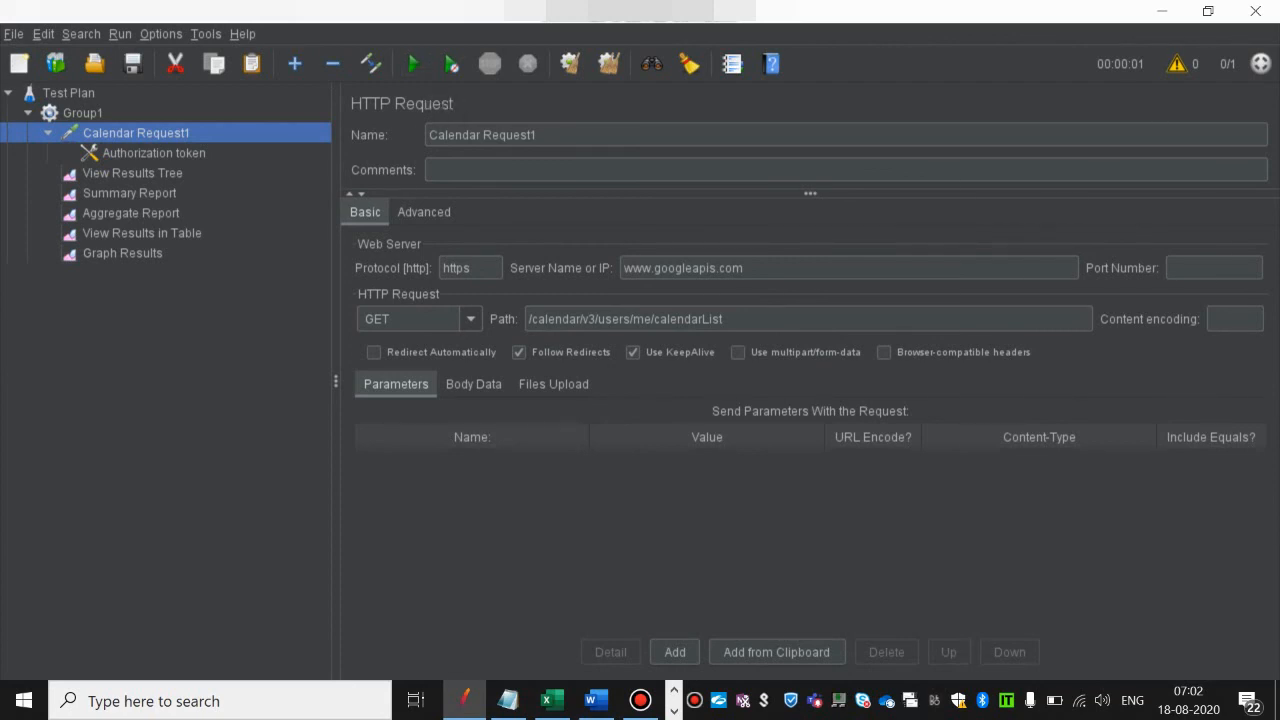
click(413, 63)
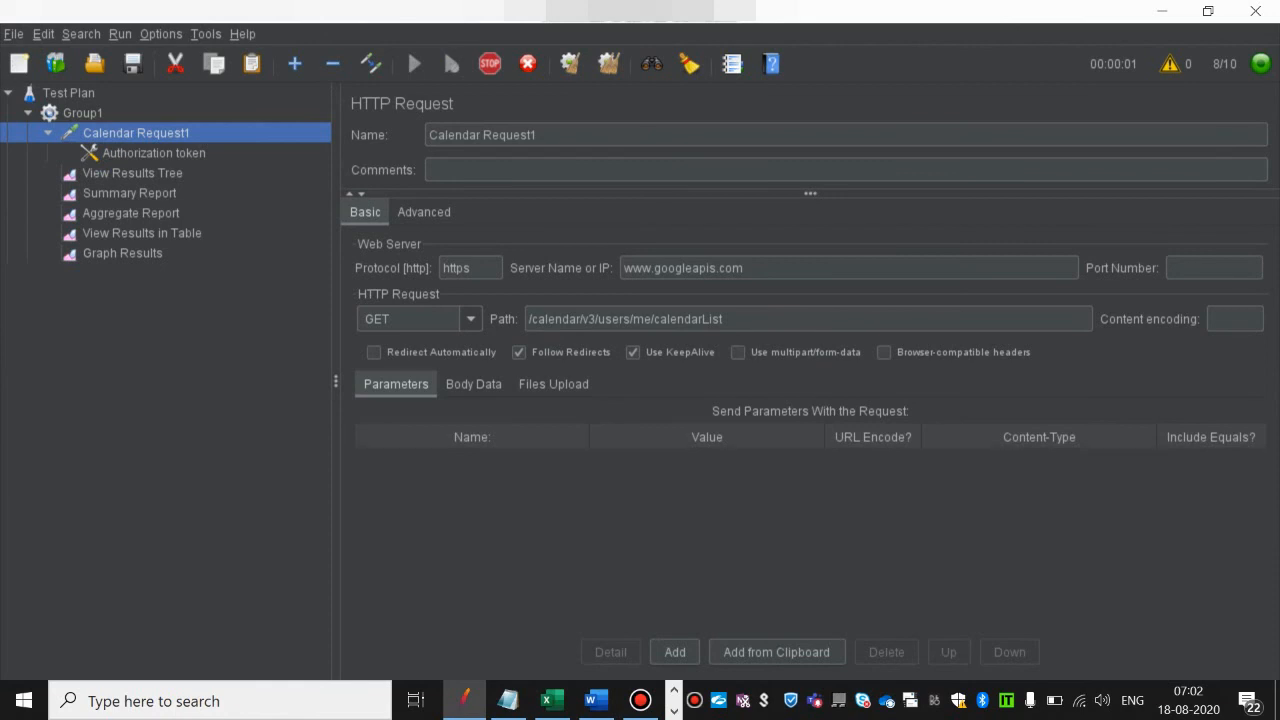
Step: Examine the first Calendar Request1 sample's result, request body and response body in View Results Tree
click(132, 173)
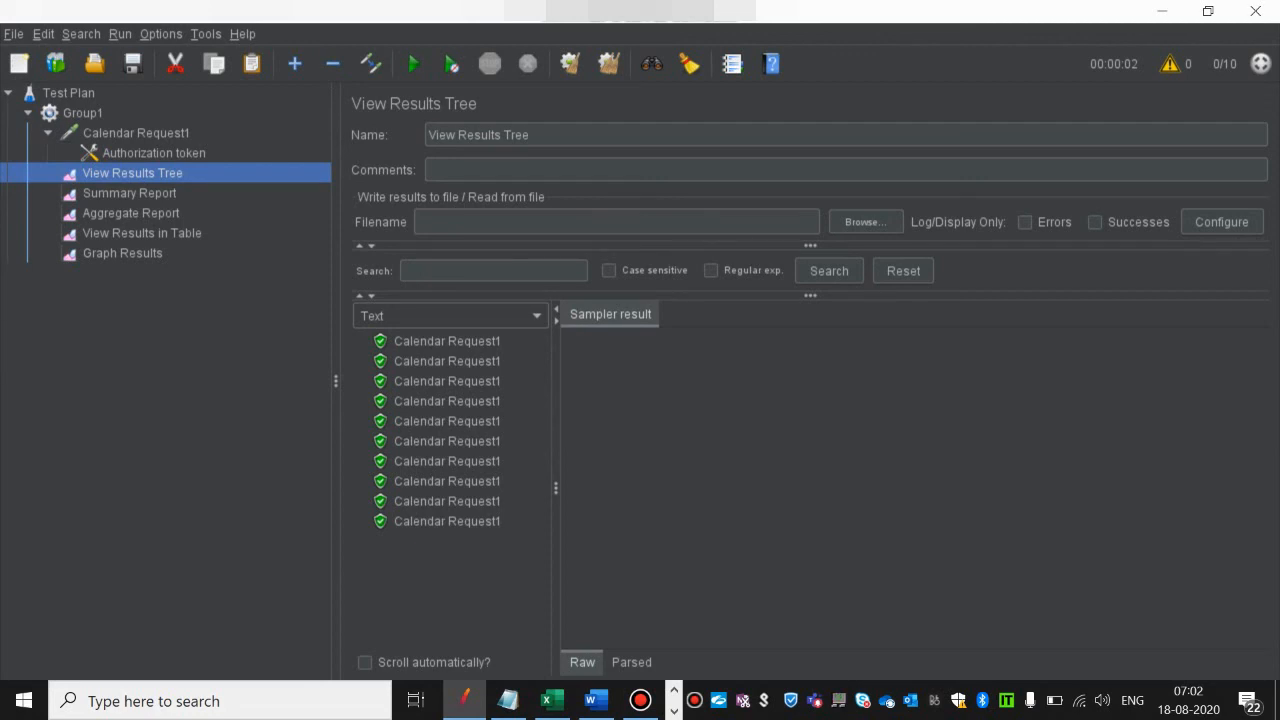
click(447, 341)
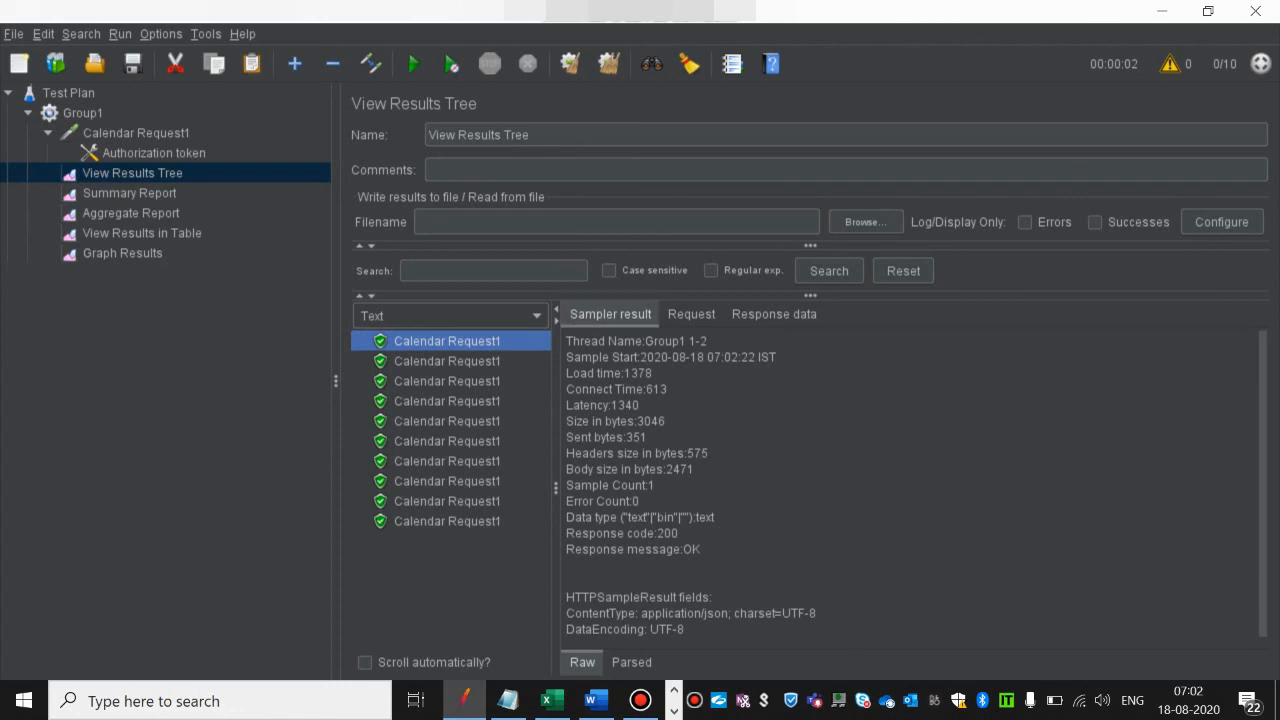
click(691, 314)
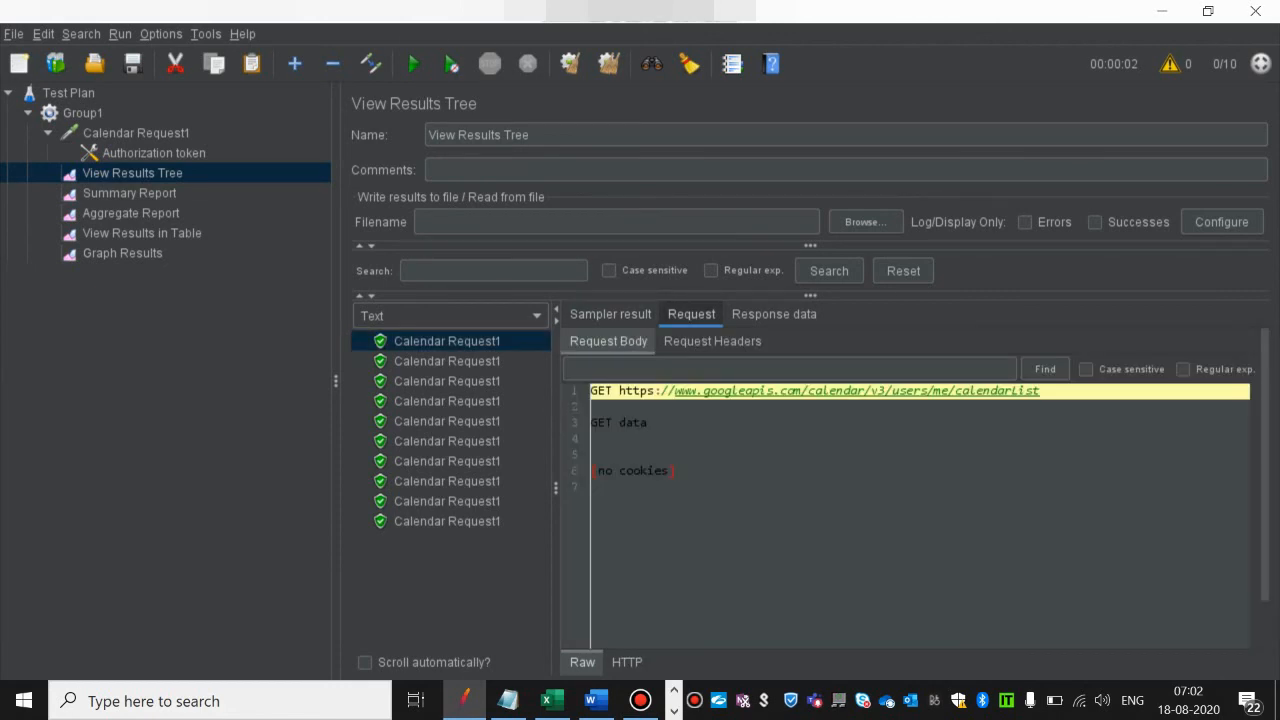
click(774, 314)
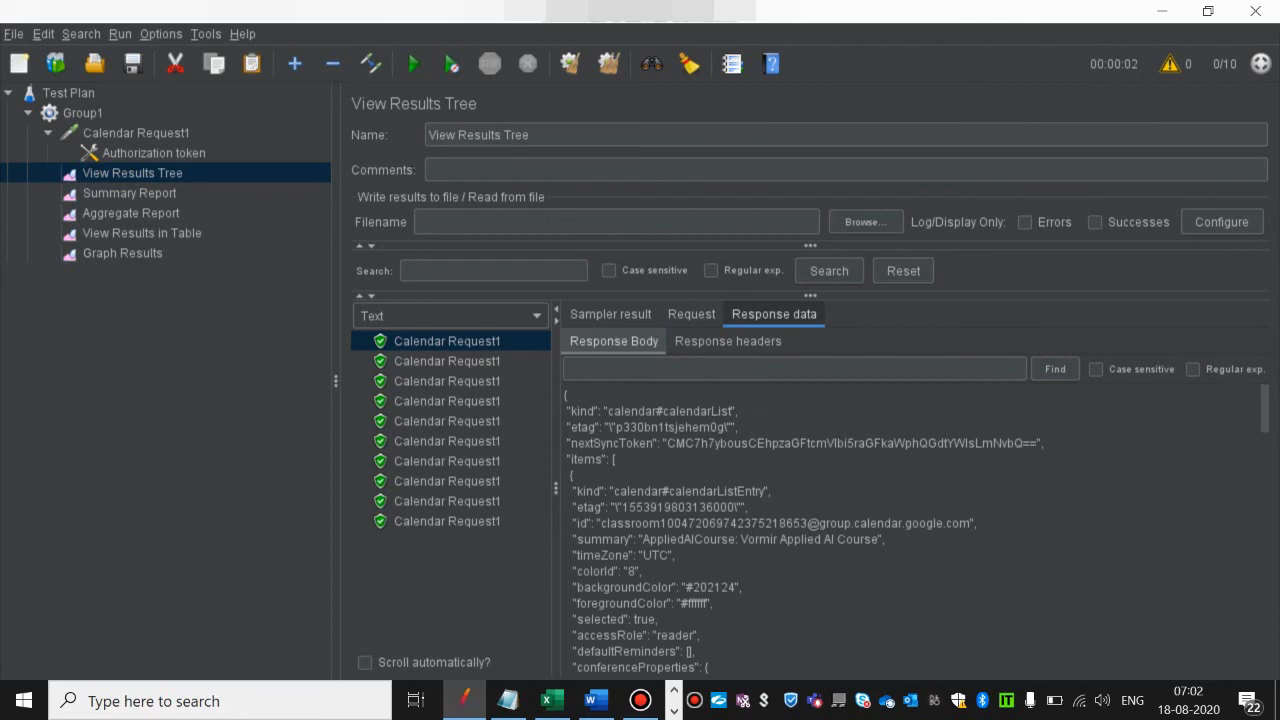
scroll(800, 530, down, 10)
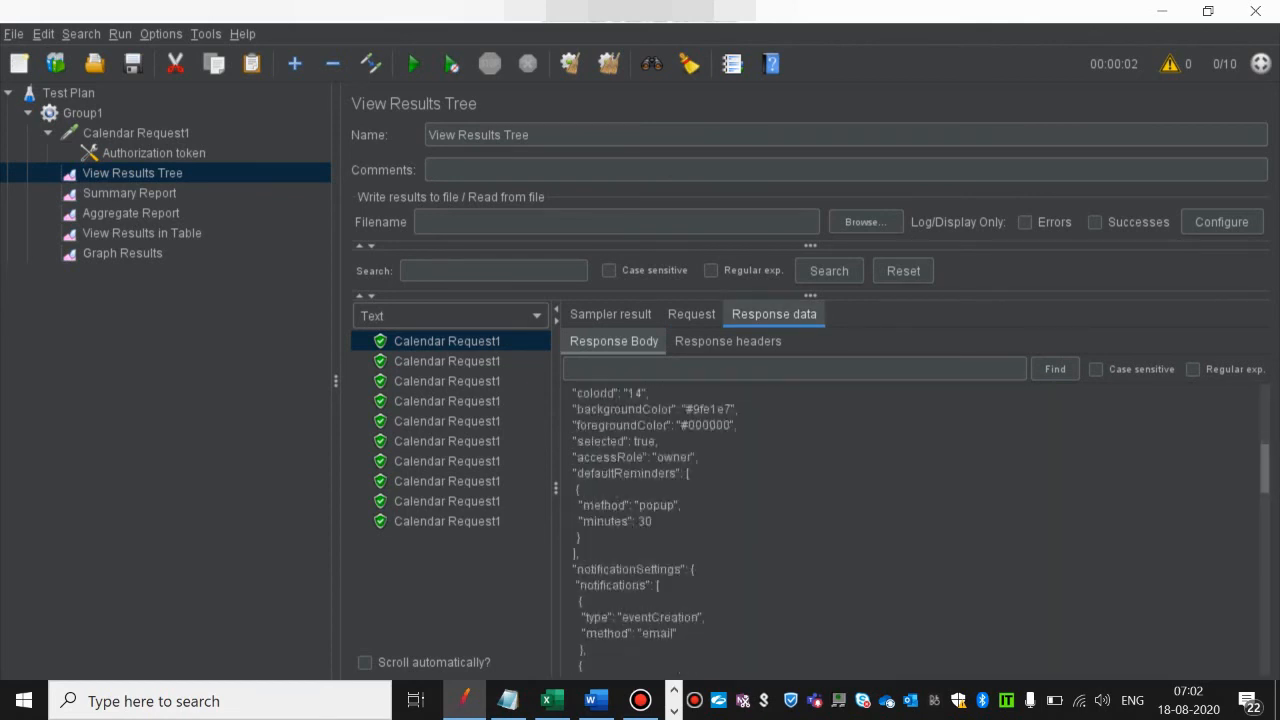
scroll(800, 530, down, 1)
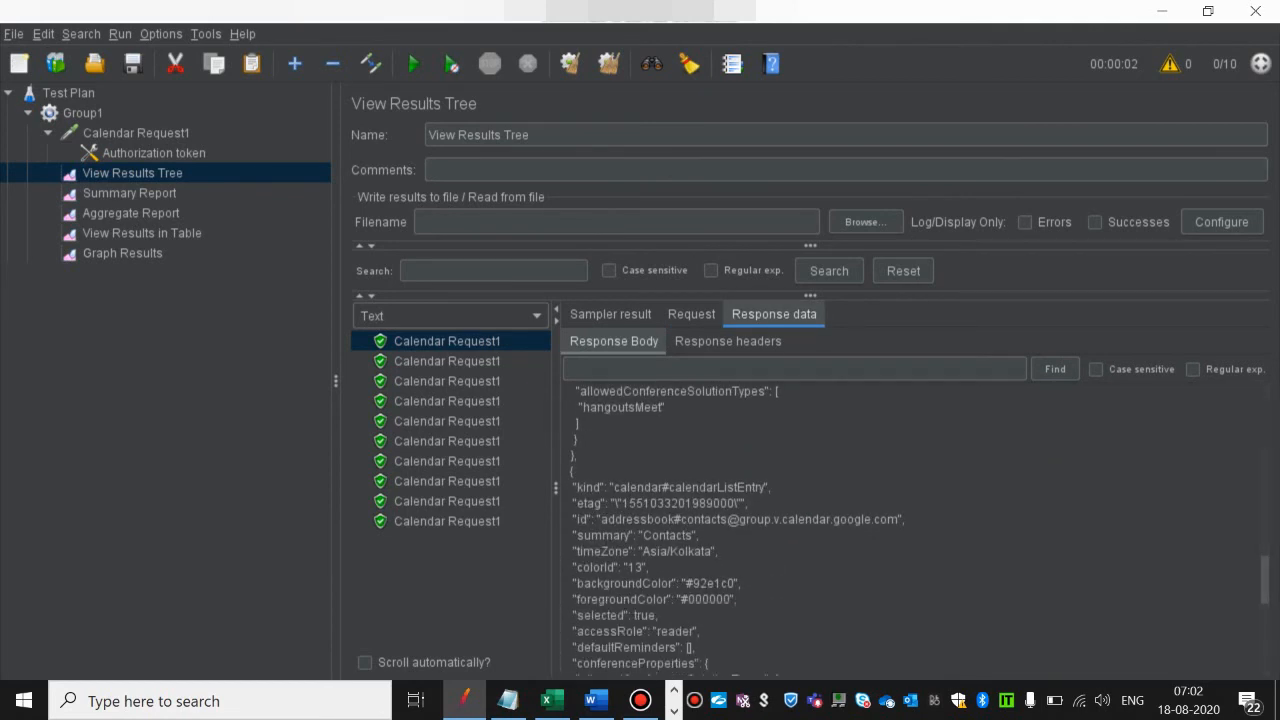
Step: Inspect the request headers and response headers of the second Calendar Request1 sample
click(447, 361)
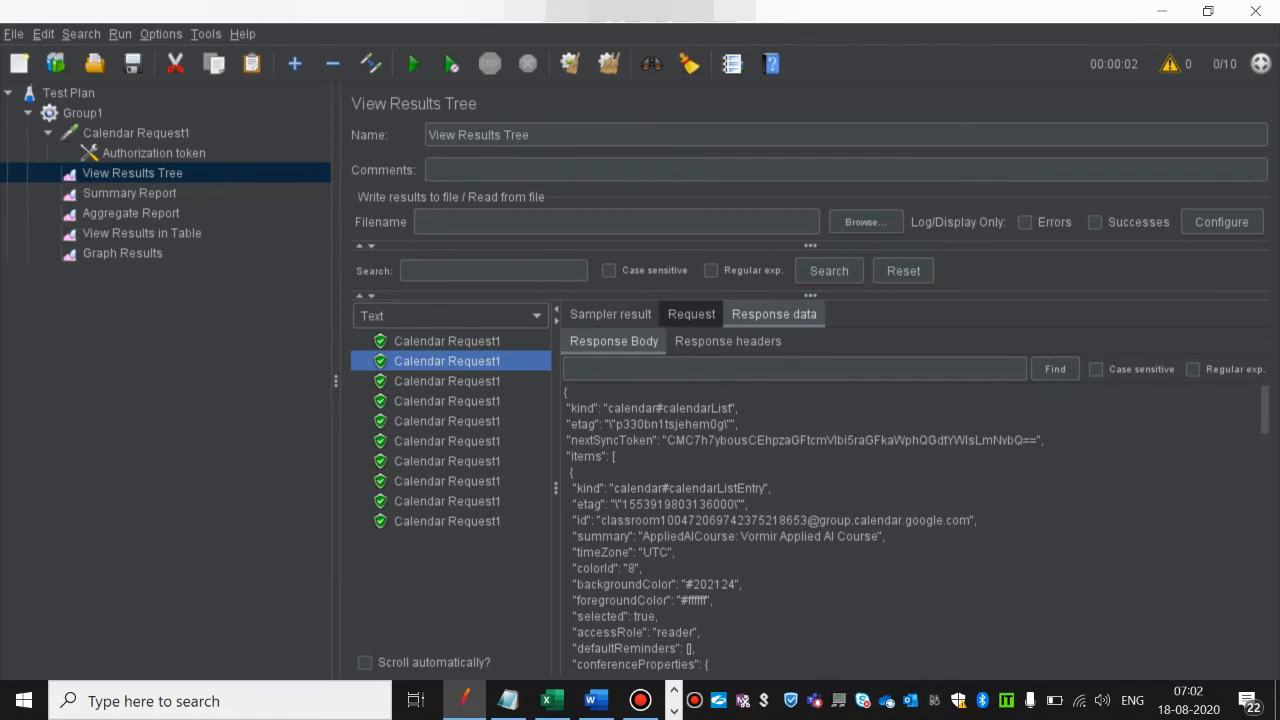
click(691, 314)
click(712, 341)
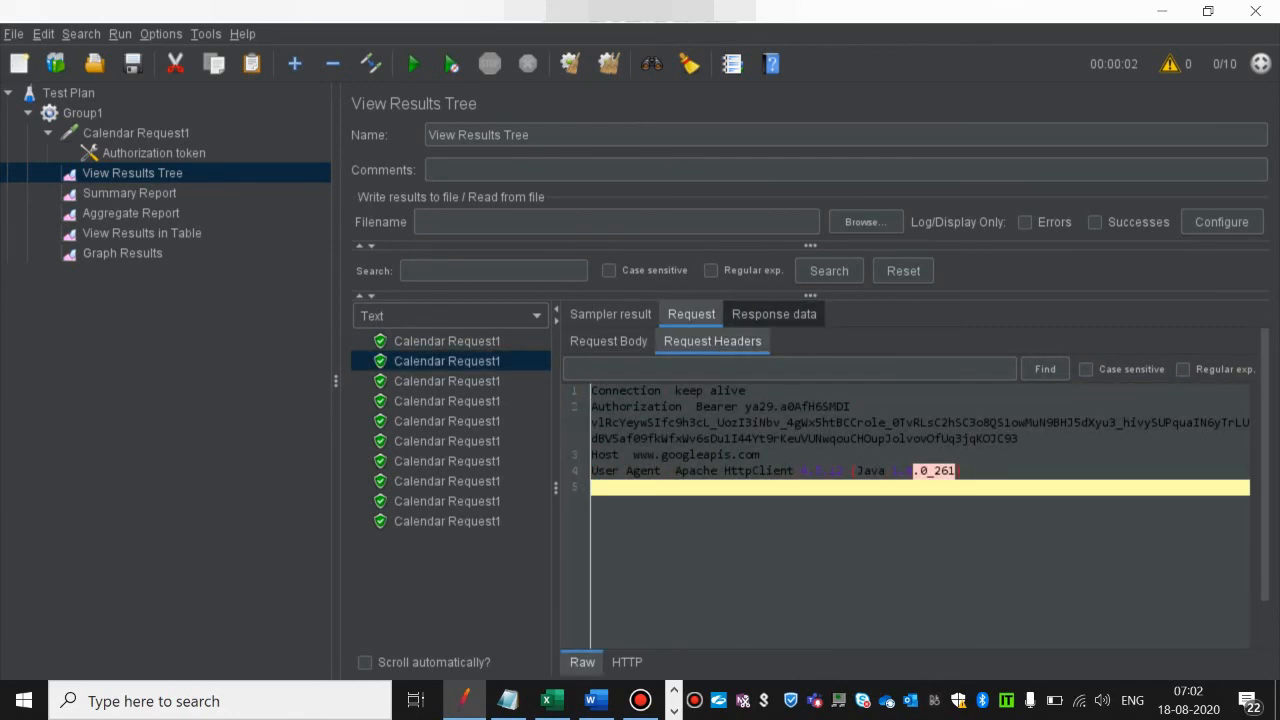
click(774, 314)
click(728, 341)
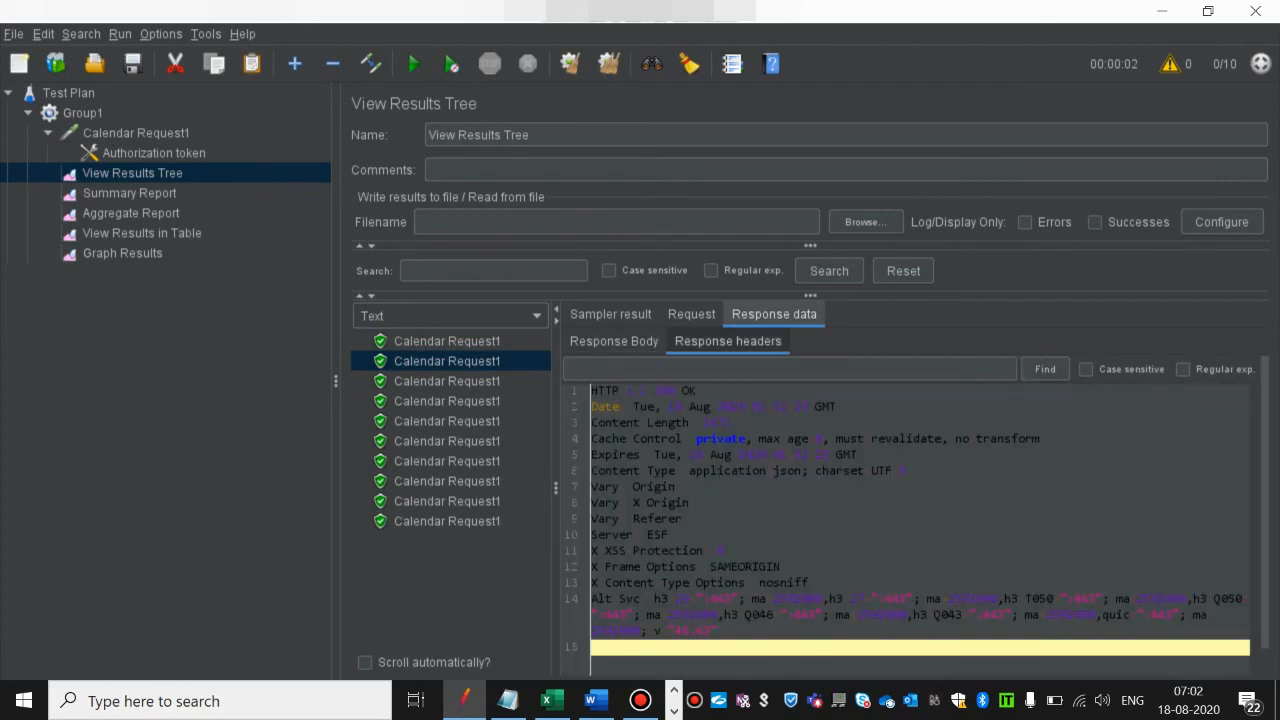
click(728, 503)
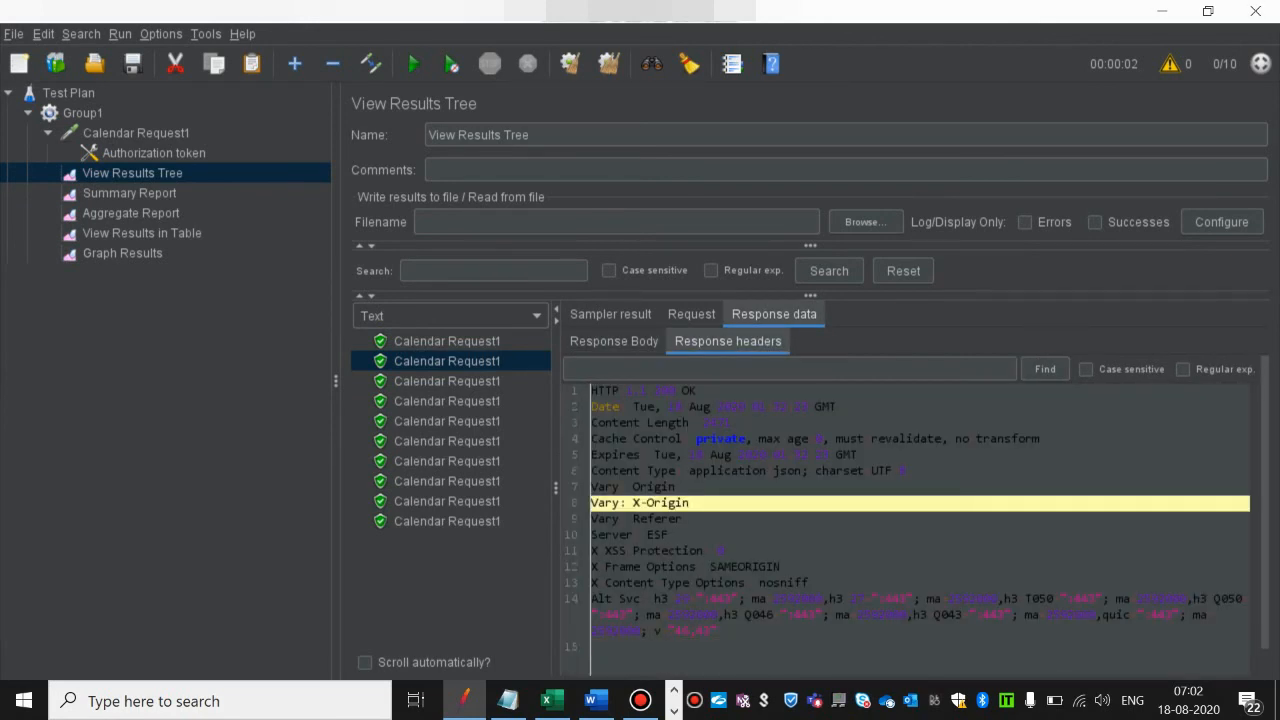
click(700, 535)
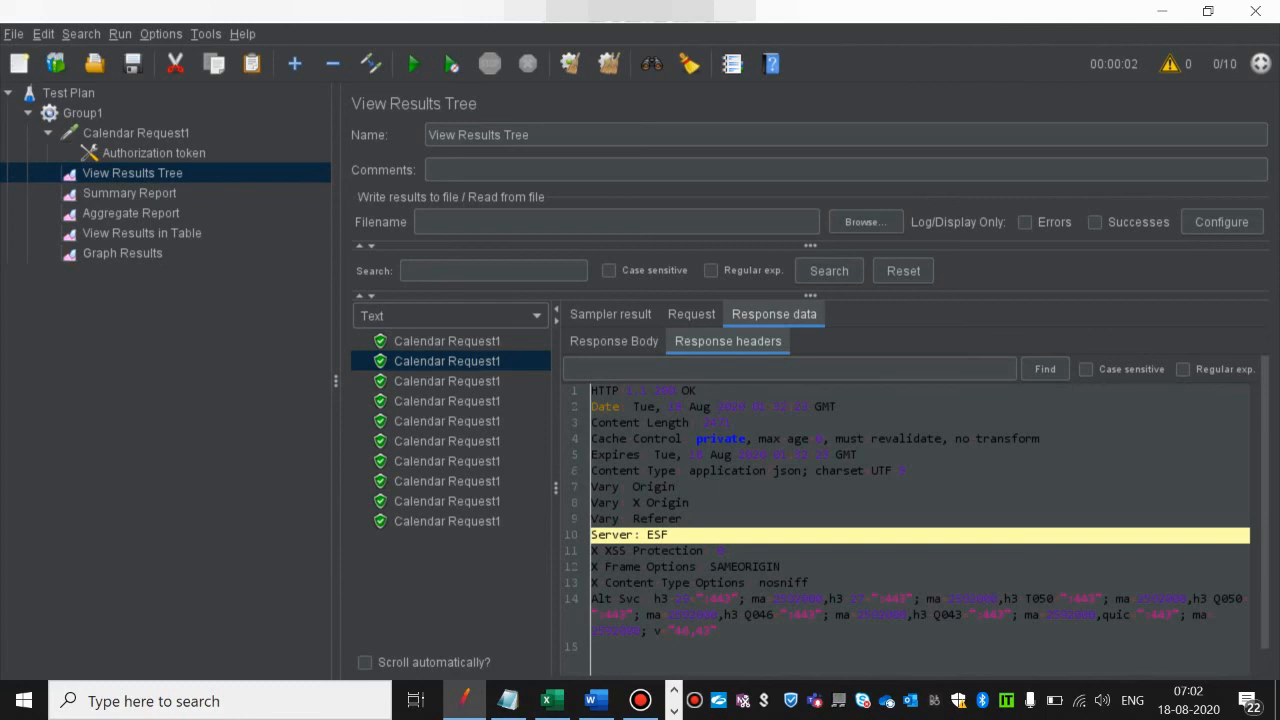
Step: Review the run's results in the Summary Report, Aggregate Report, View Results in Table and Graph Results listeners
click(129, 193)
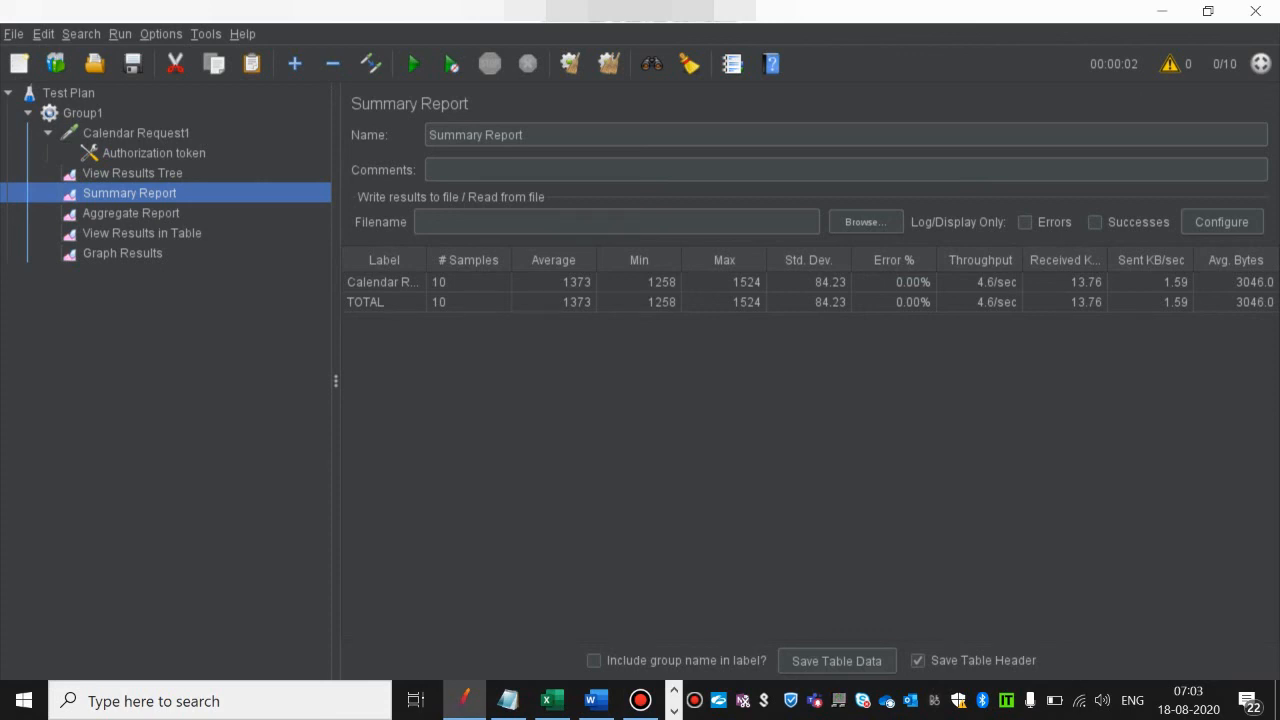
click(131, 213)
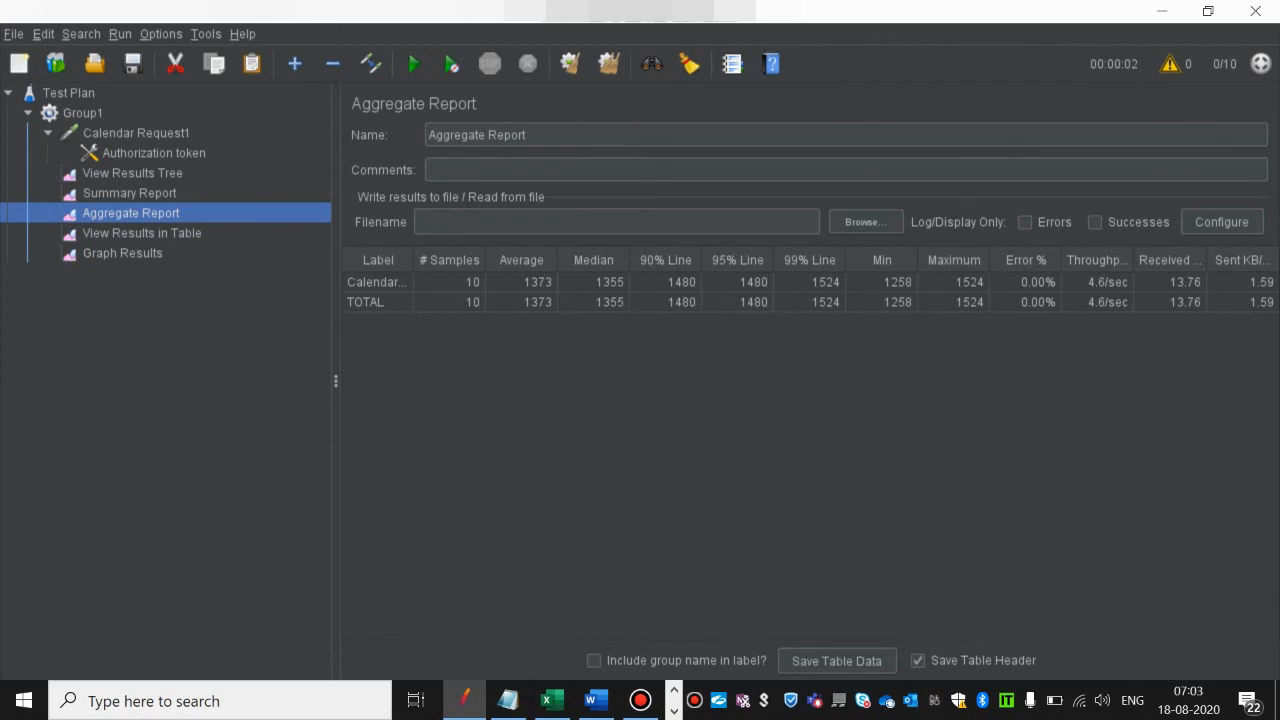
click(142, 233)
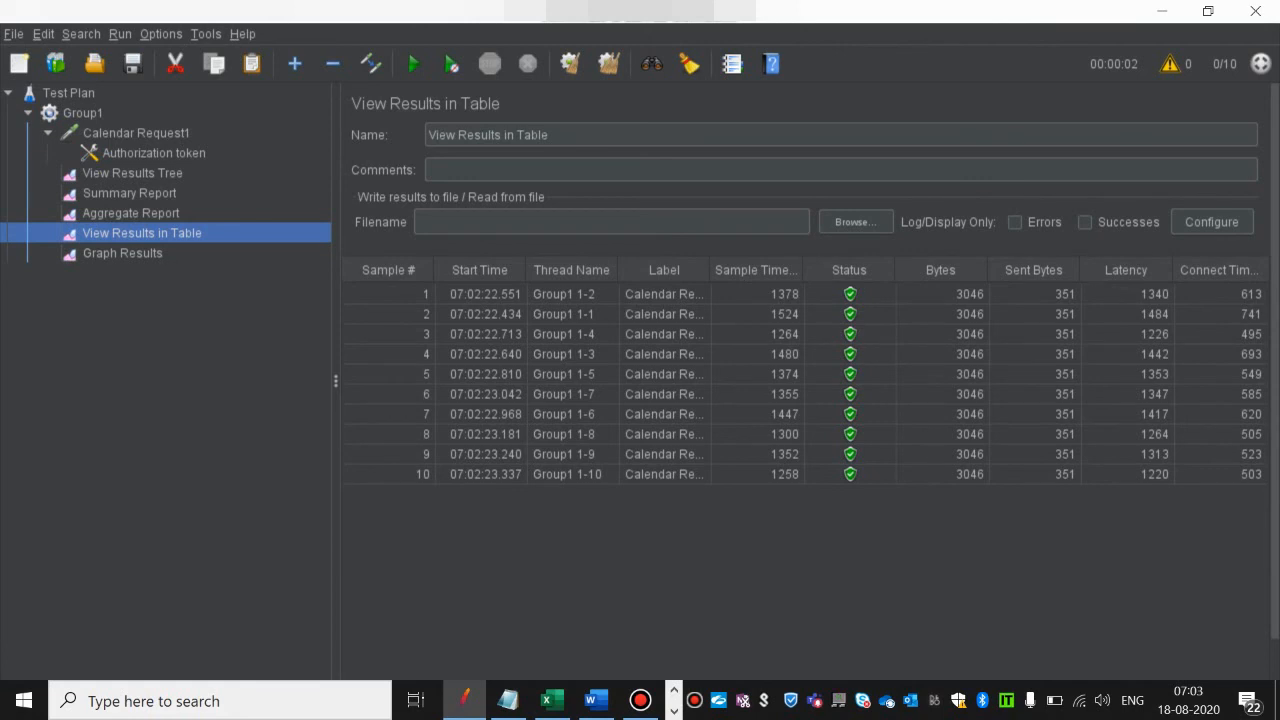
click(122, 253)
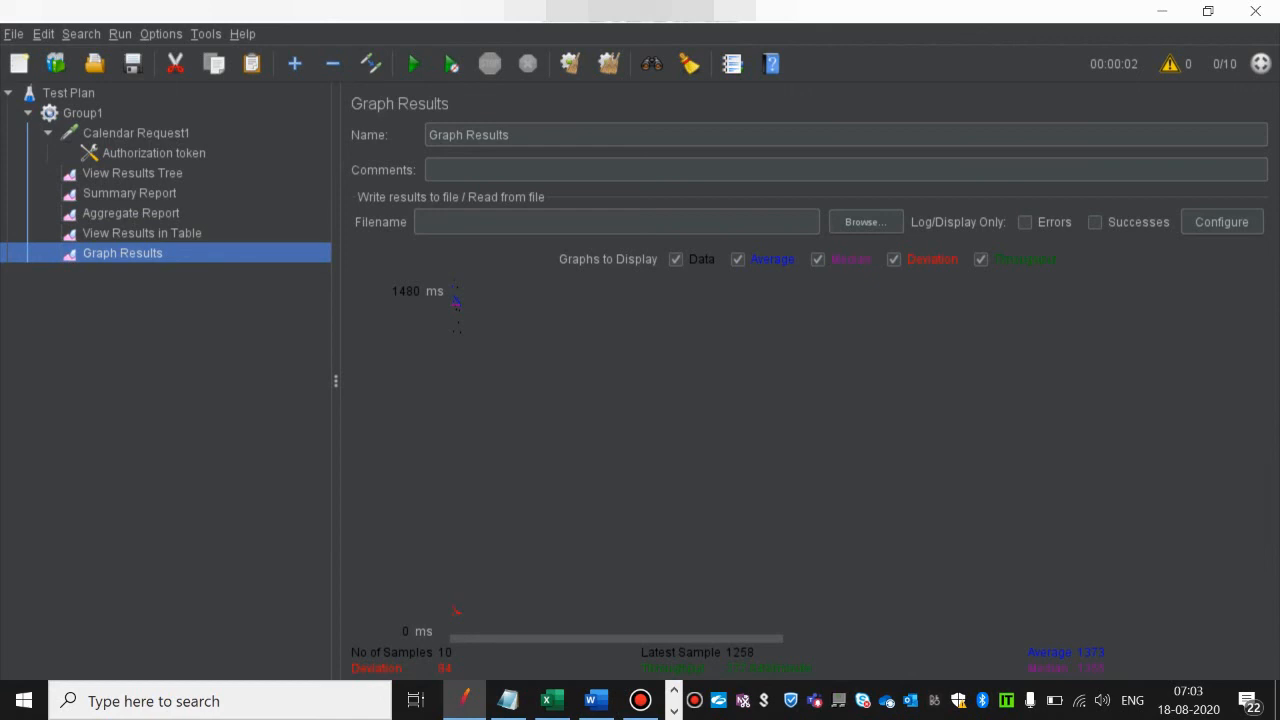
mouse_move(616, 639)
mouse_down()
mouse_move(1002, 639)
mouse_move(615, 639)
mouse_up()
mouse_move(650, 8)
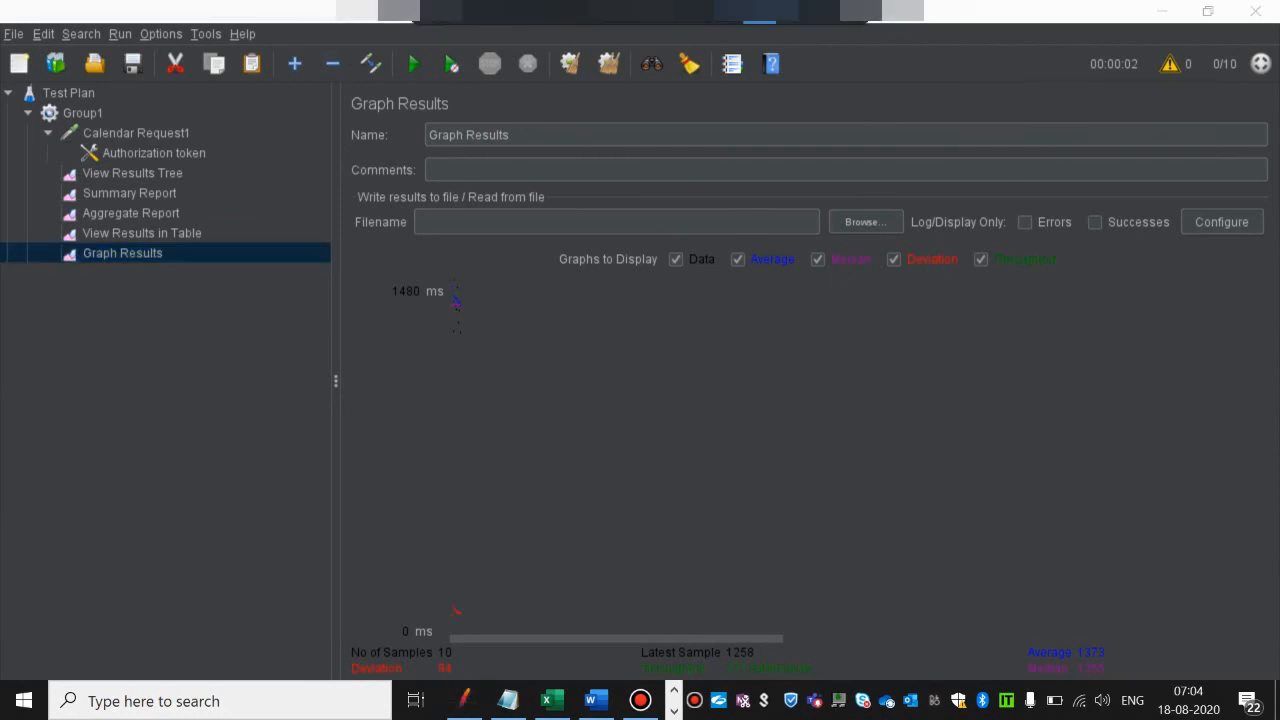